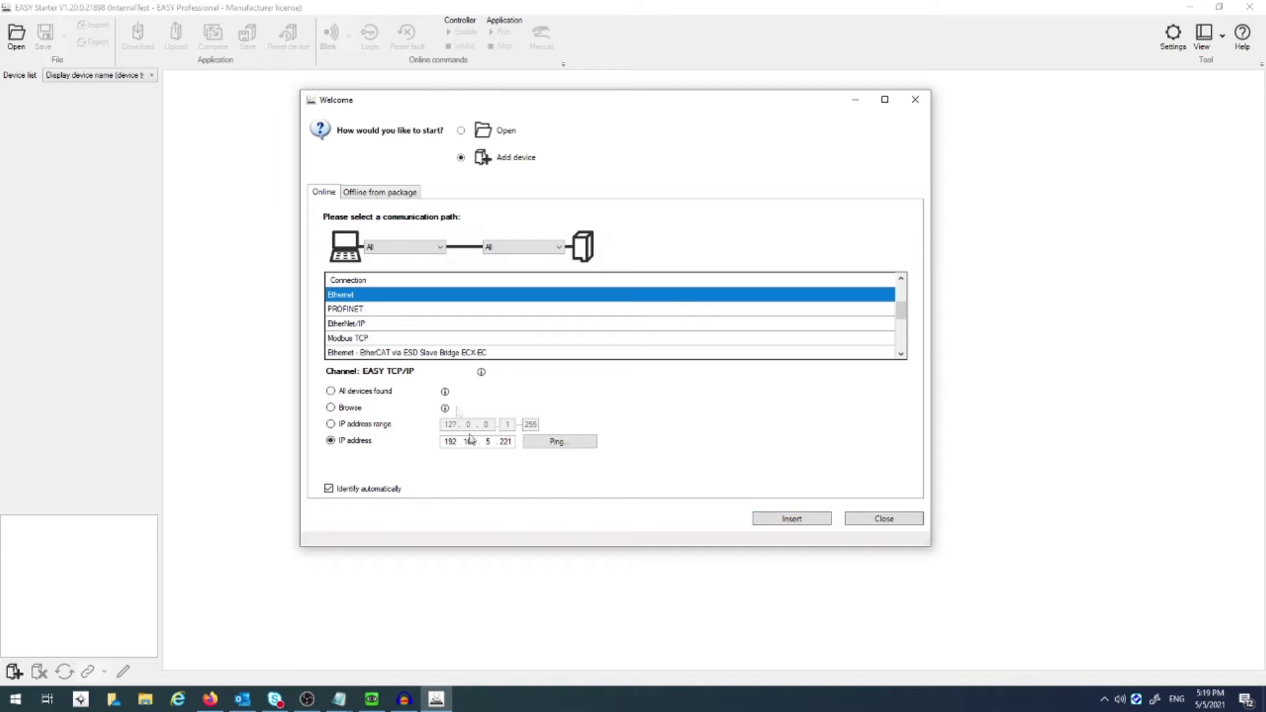
Ping the i950 drive at 192.168.5.221 and insert it as an online Ethernet device.
left_click(556, 442)
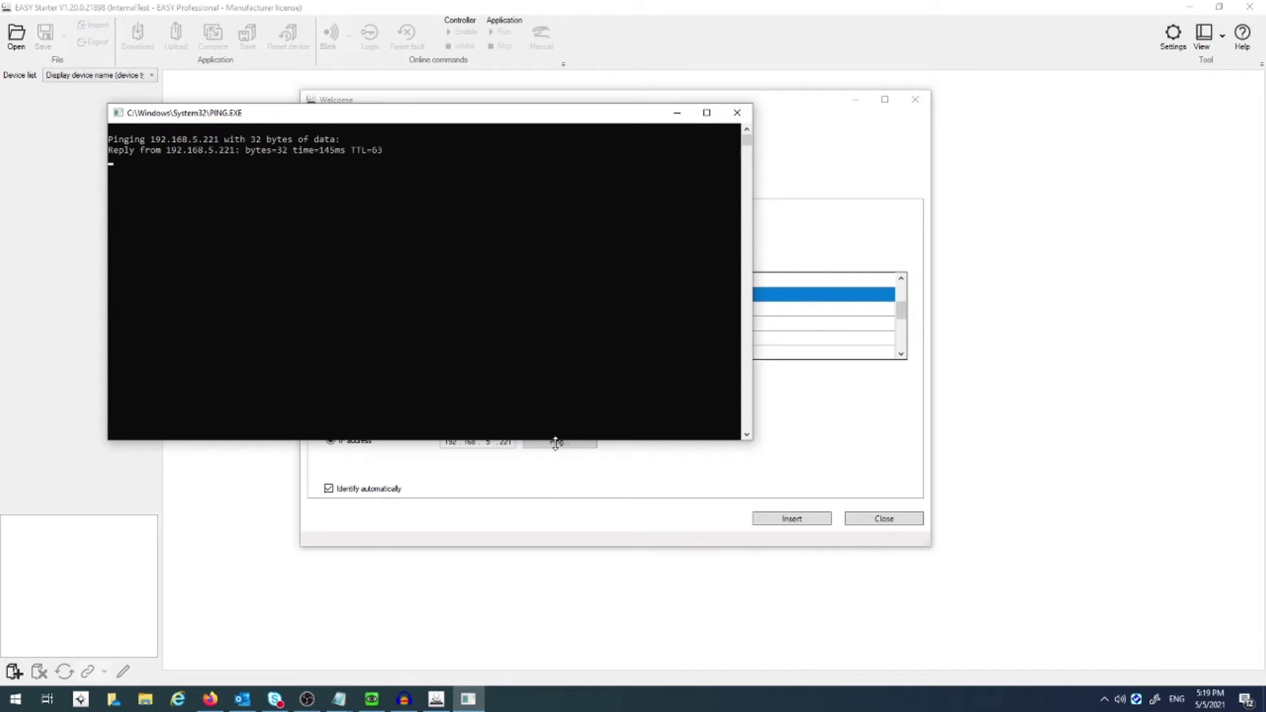
left_click(737, 113)
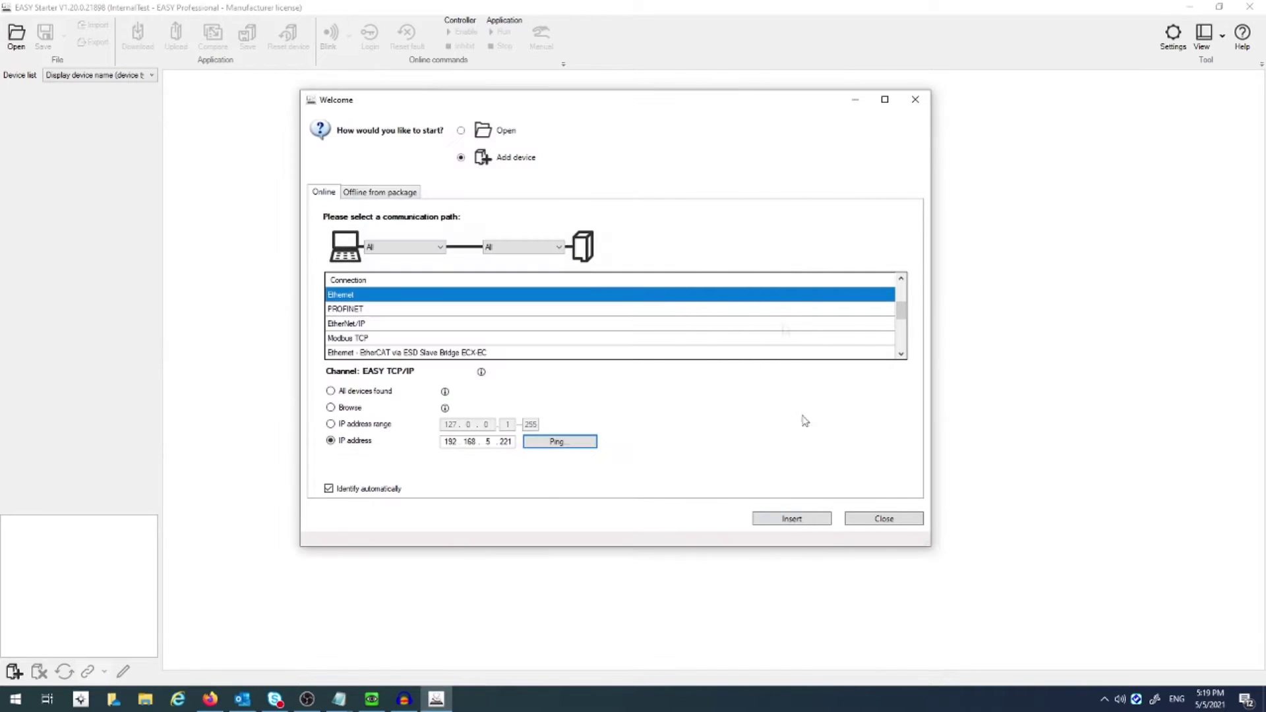
left_click(790, 519)
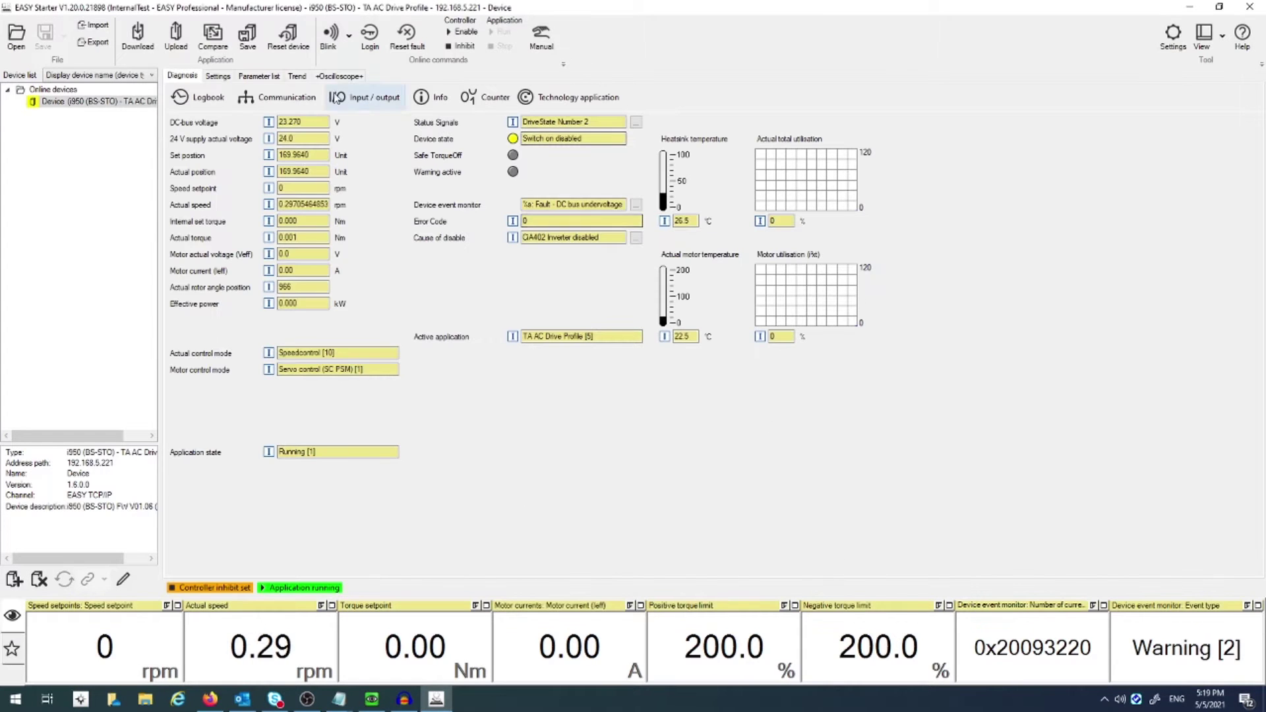
Check the Application selection in Settings and keep TA AC Drive Profile [5] unchanged.
left_click(219, 77)
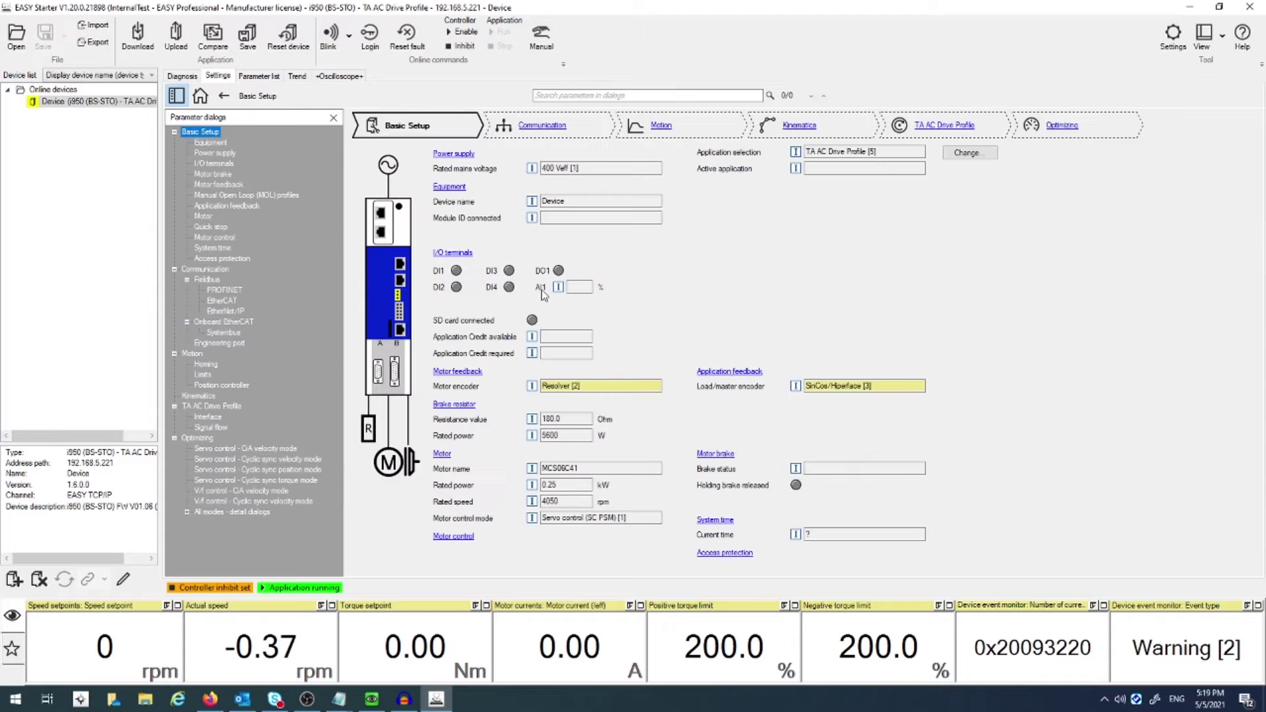
left_click(964, 152)
left_click(663, 245)
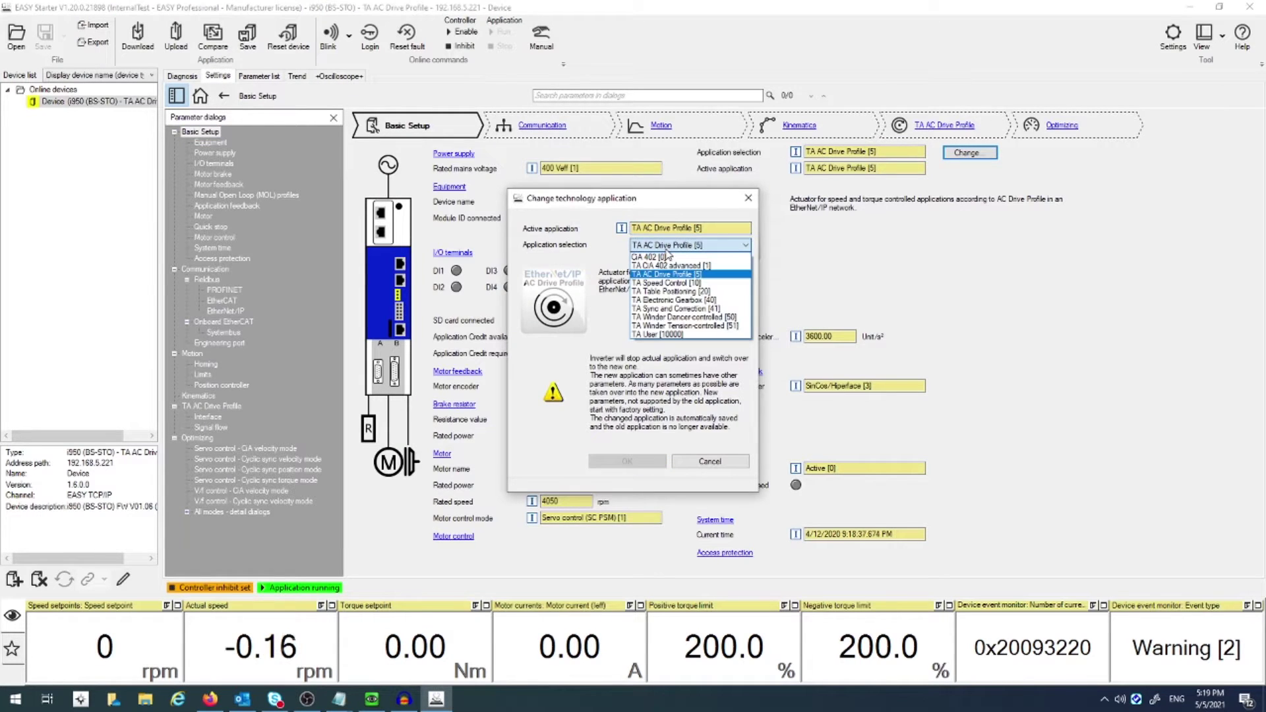
left_click(646, 265)
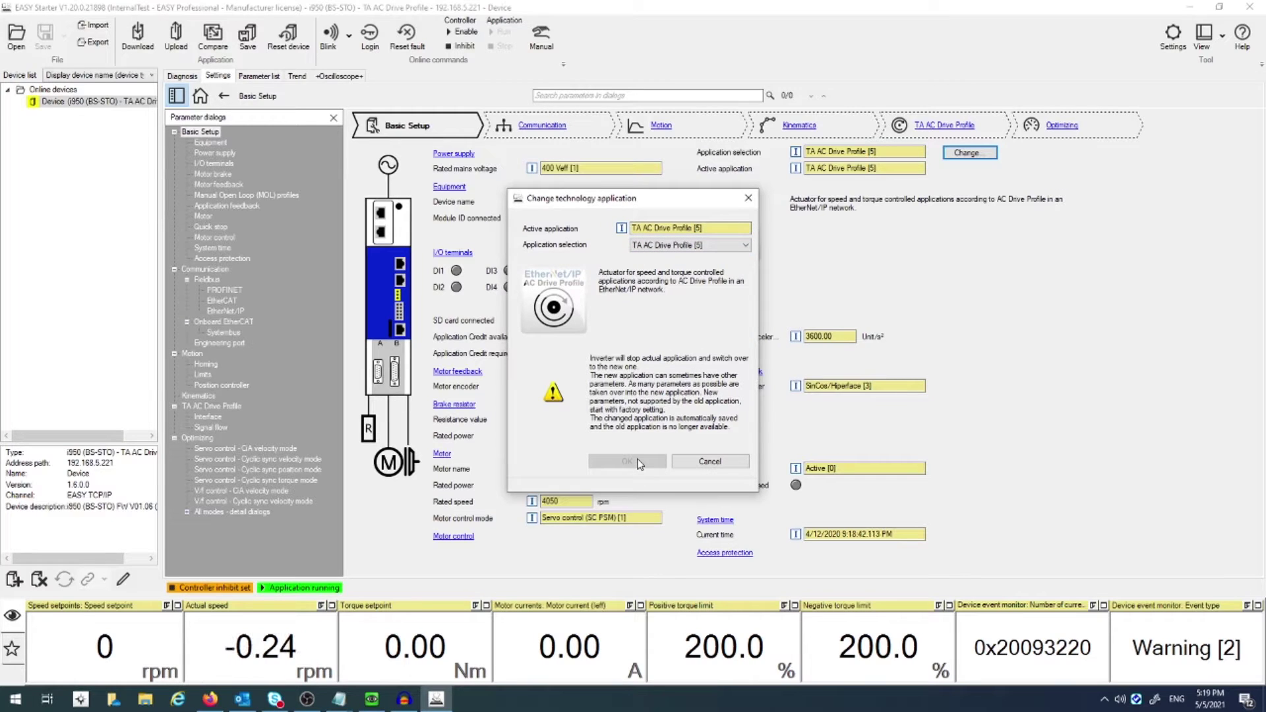
left_click(748, 198)
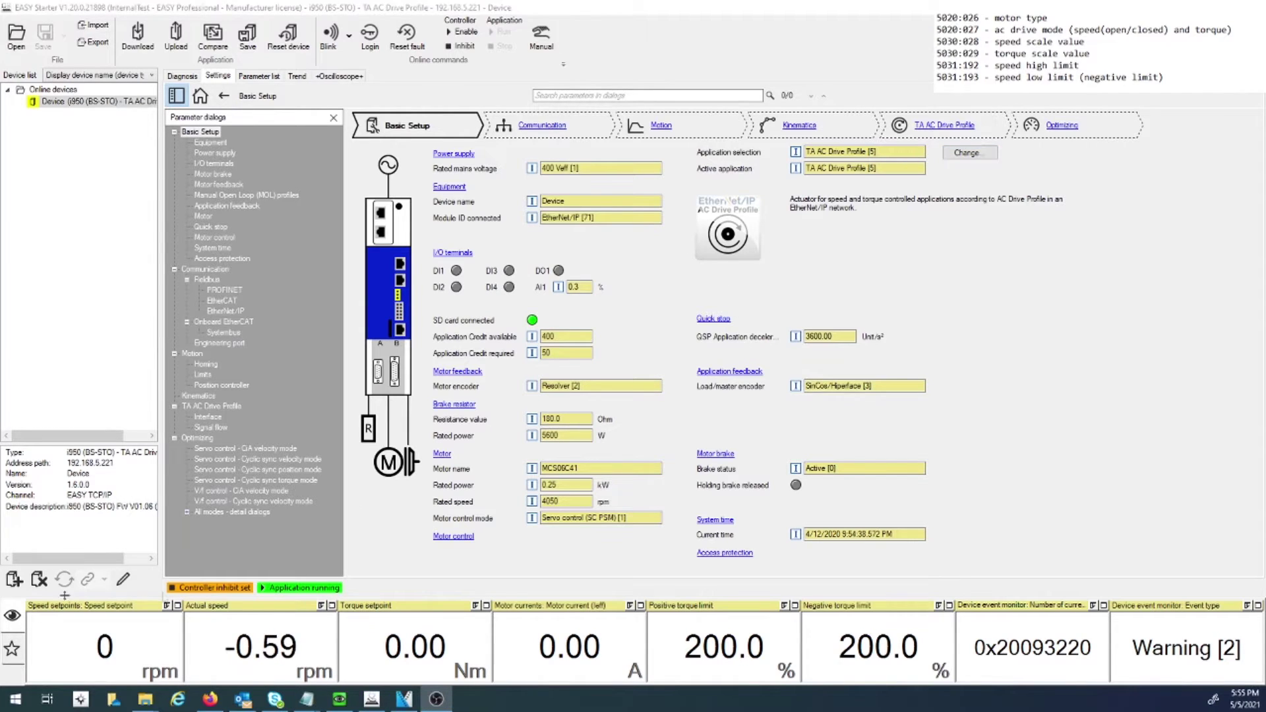
Parameterize catalog motor MCS06C41 (C86 1310) with KTY83-110 thermal sensor and a Pxt error response.
left_click(220, 216)
left_click(651, 235)
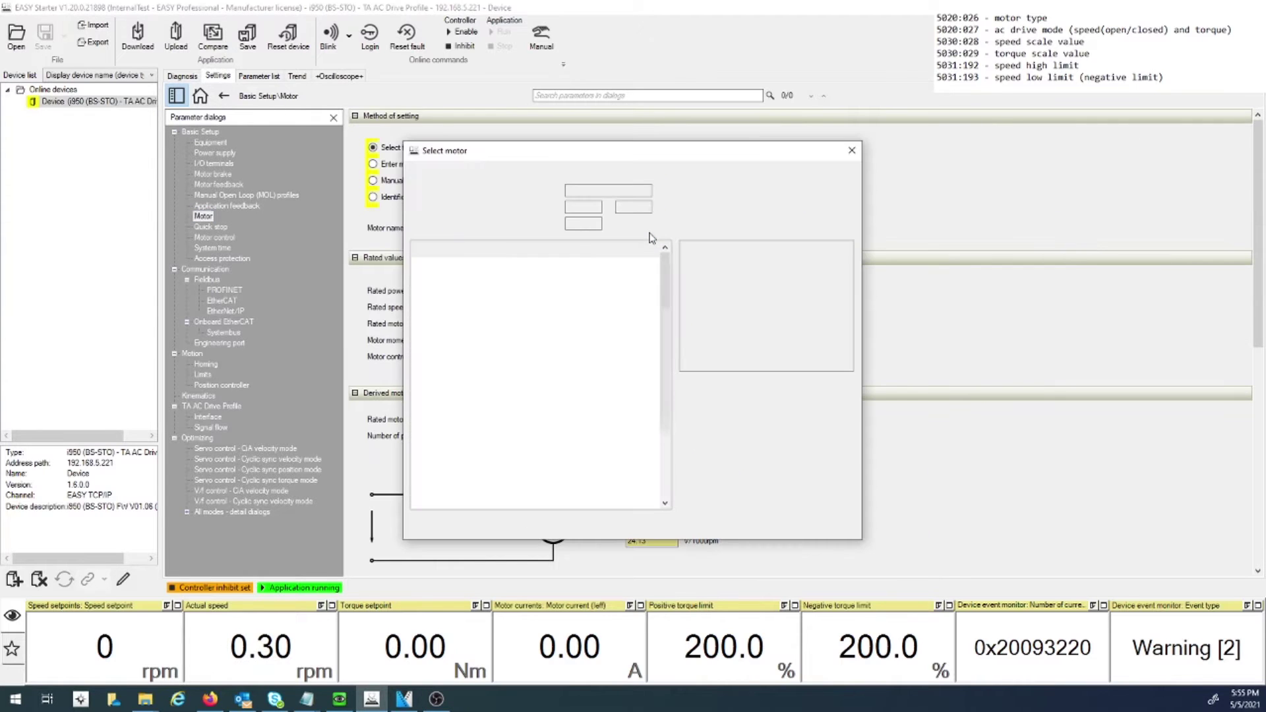
left_click(584, 224)
type("1310")
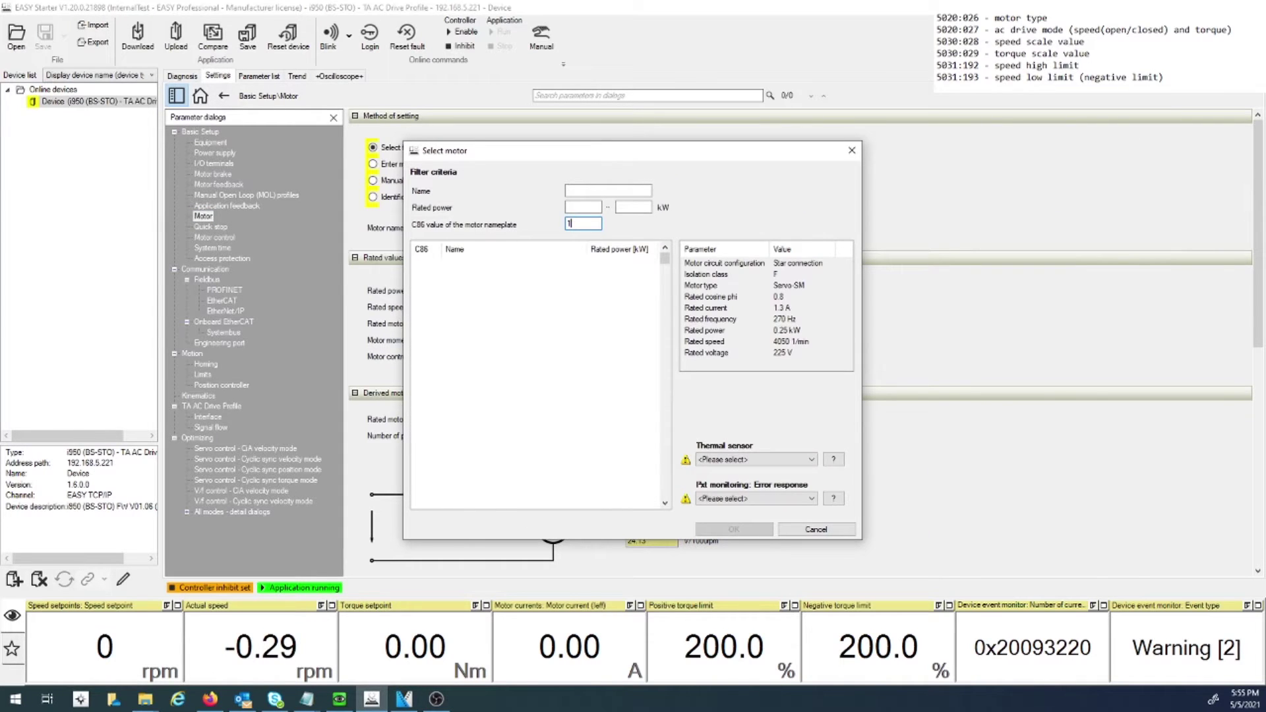
left_click(755, 460)
left_click(730, 493)
left_click(730, 498)
left_click(732, 530)
left_click(733, 529)
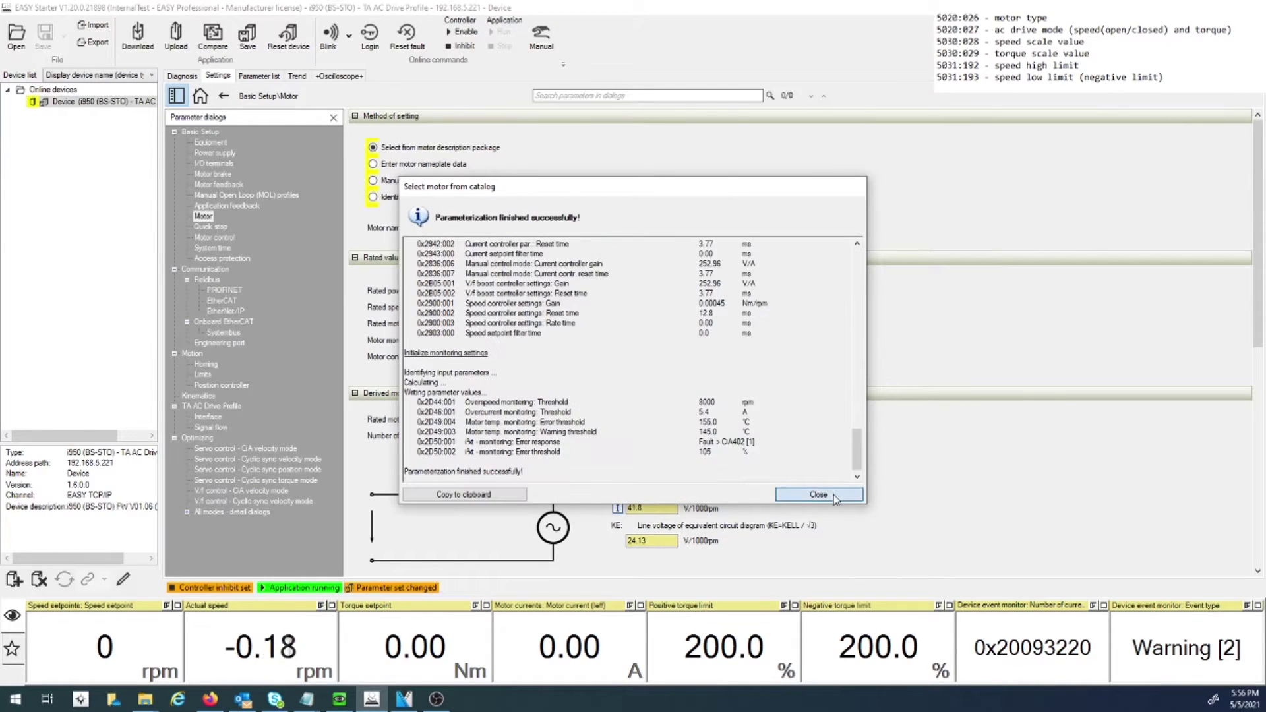
left_click(835, 496)
left_click(211, 406)
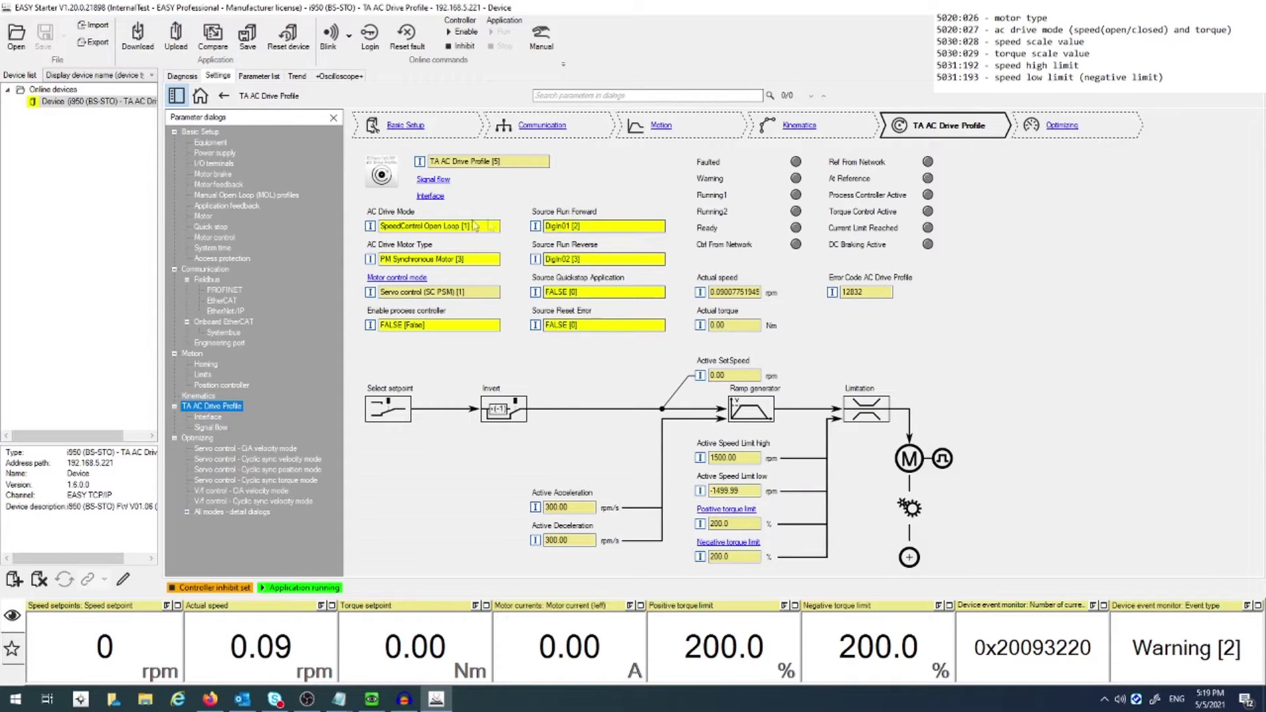
Set the AC Drive Mode to SpeedControl Open Loop [1], then view the Interface page.
left_click(494, 231)
left_click(494, 228)
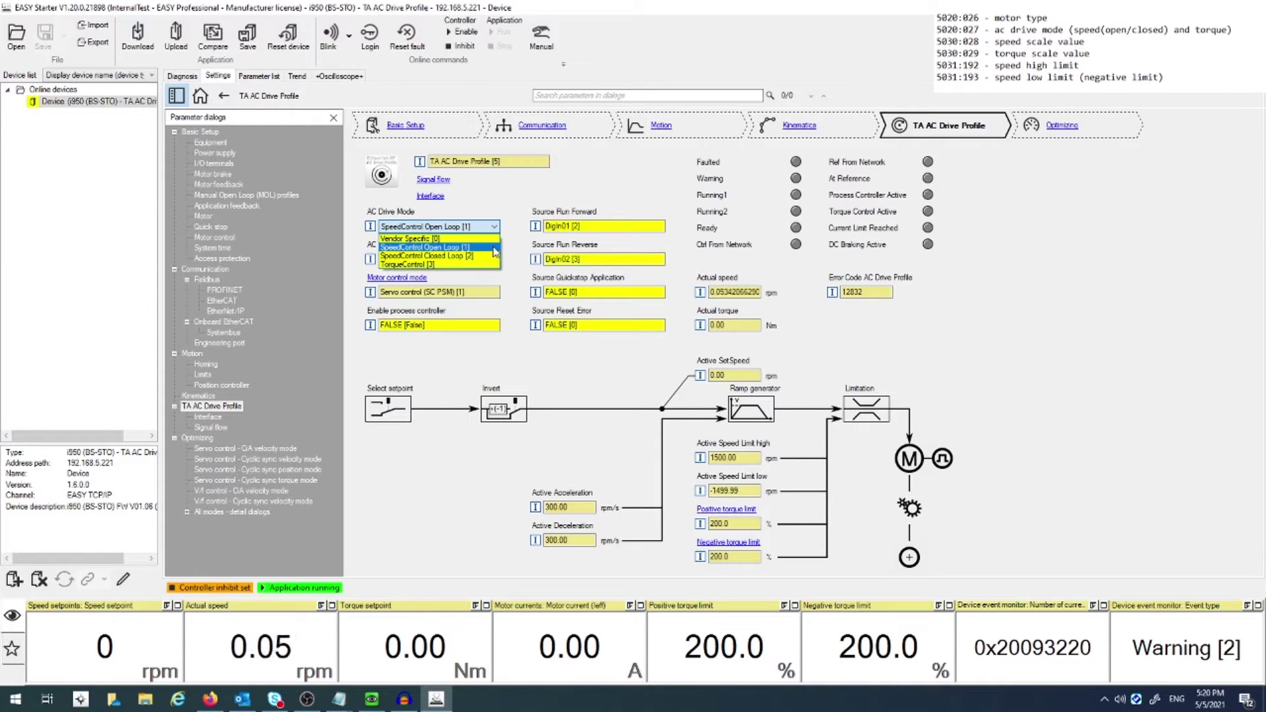
left_click(494, 249)
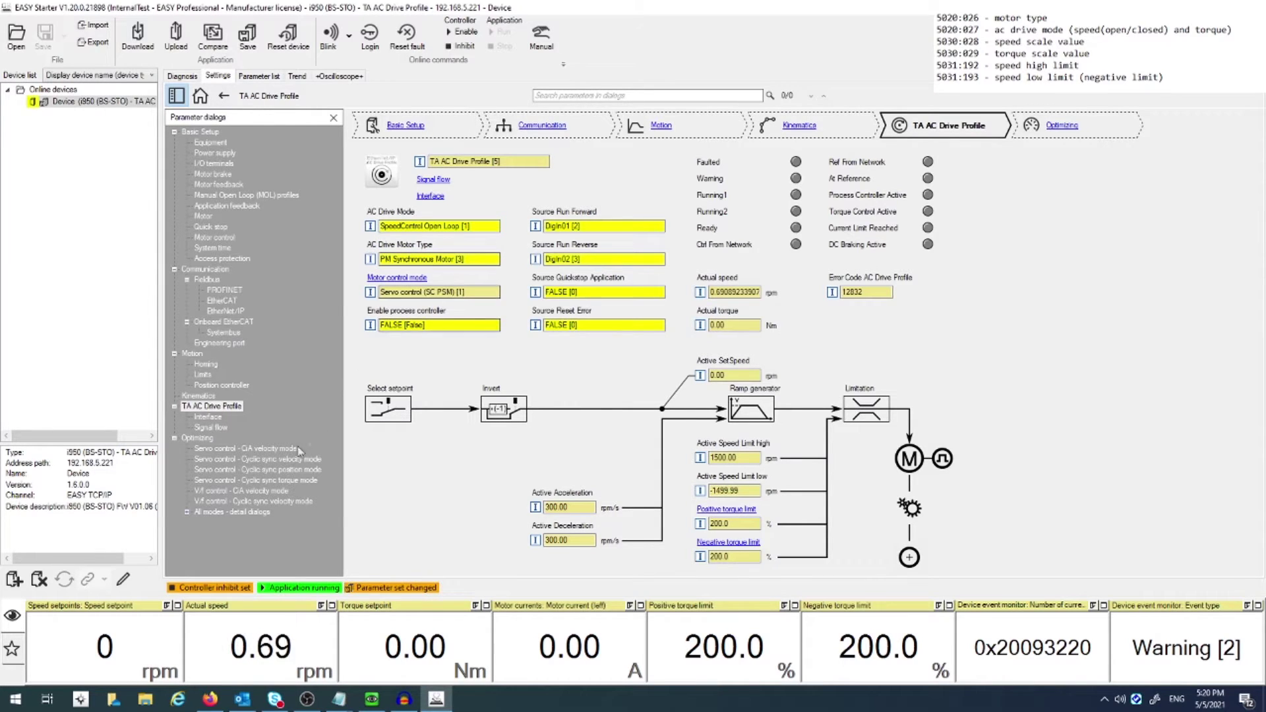
left_click(210, 418)
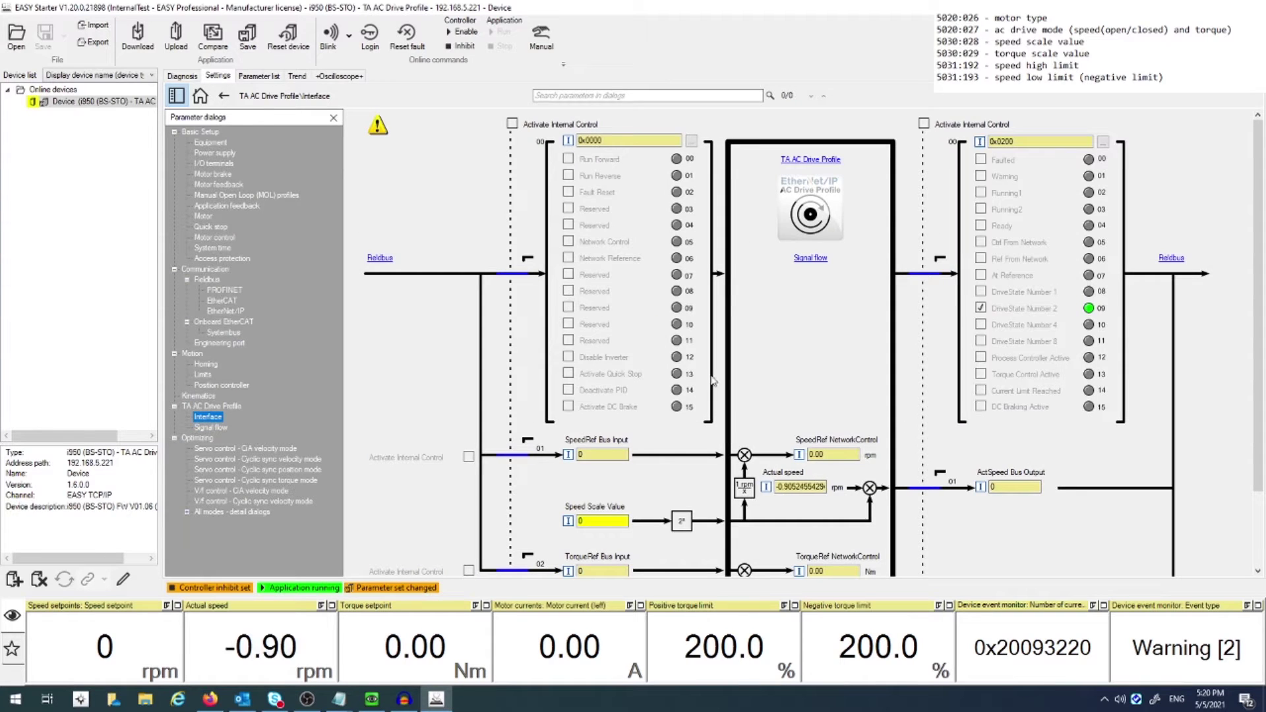
left_click(512, 125)
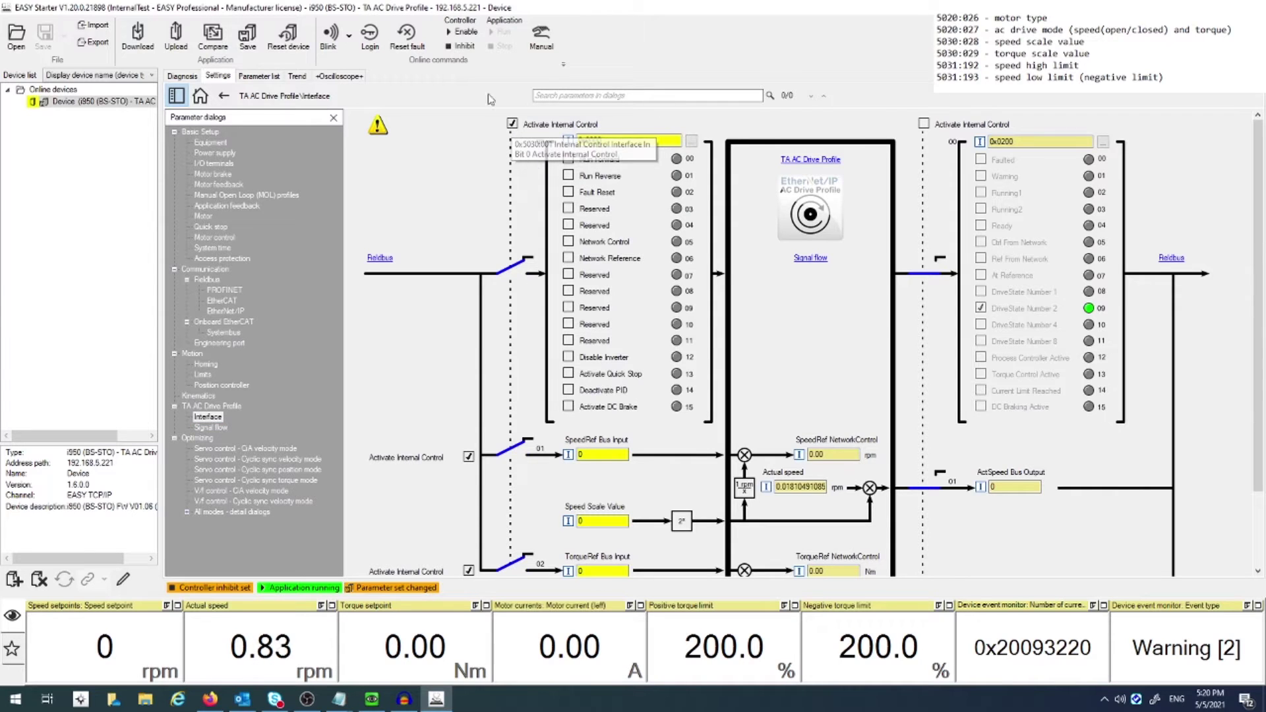
scroll(699, 335, "down", 1)
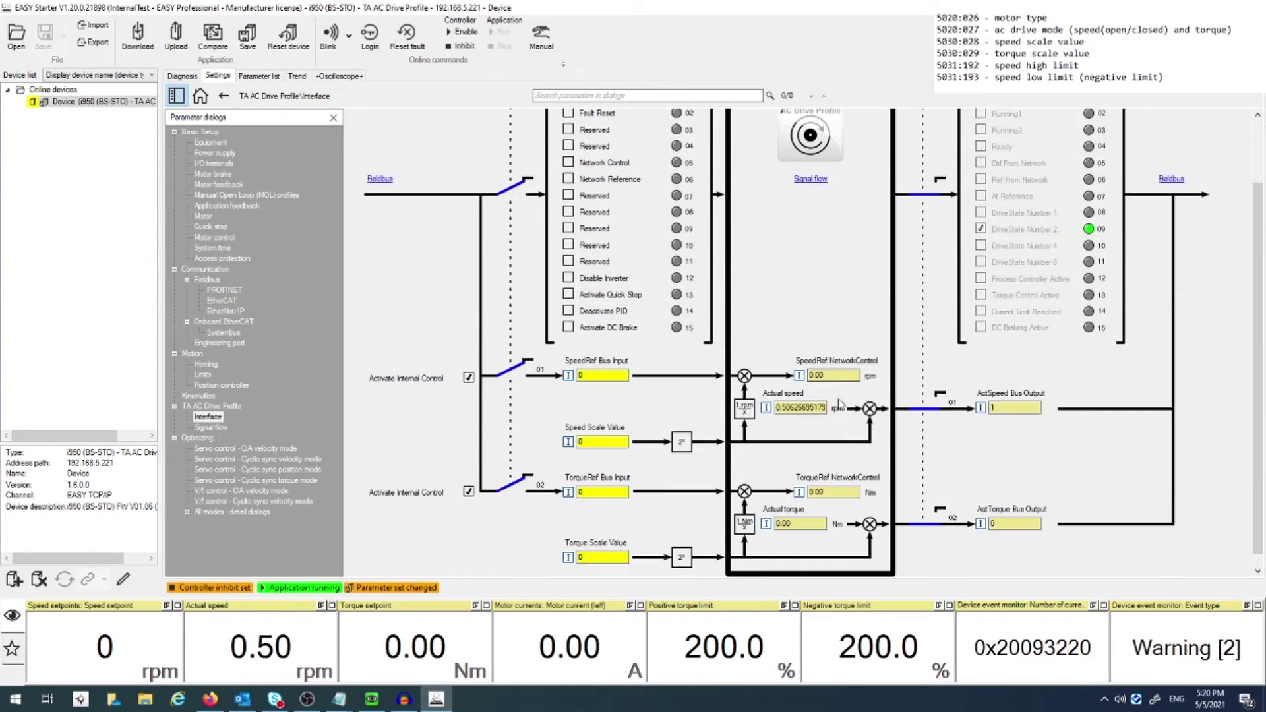
left_click(602, 375)
type("200")
key("Return")
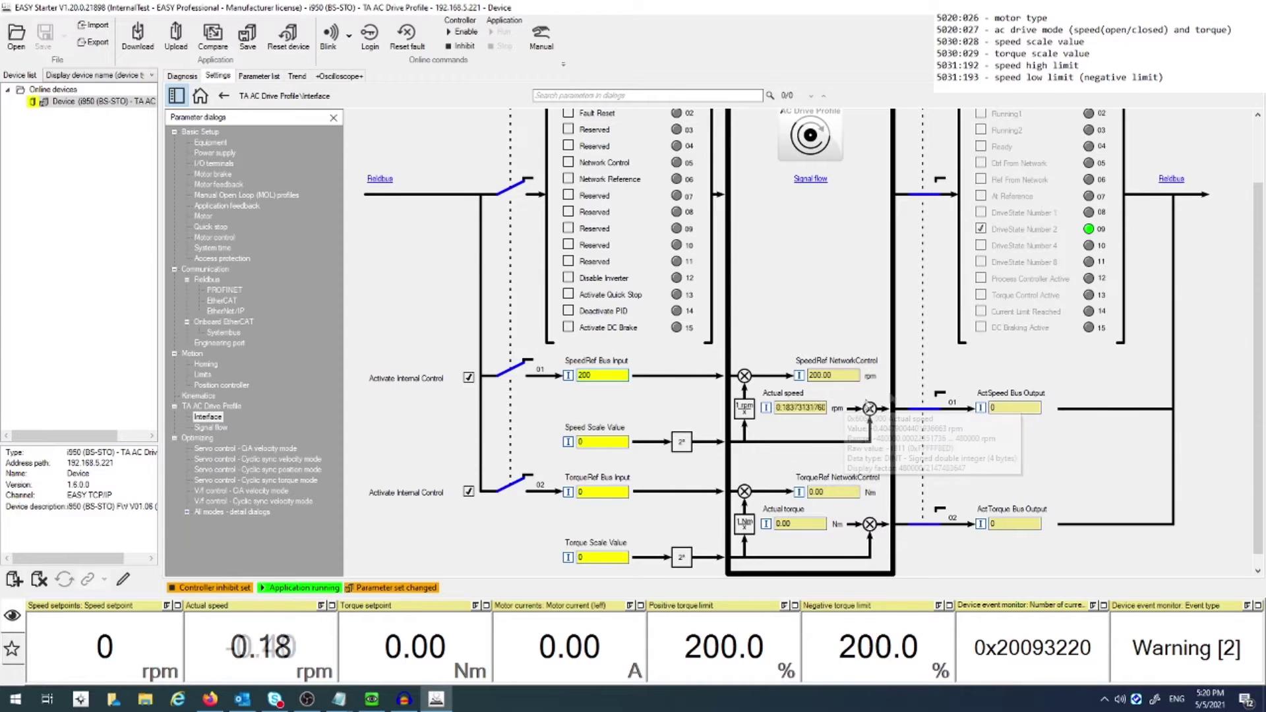
scroll(645, 343, "up", 1)
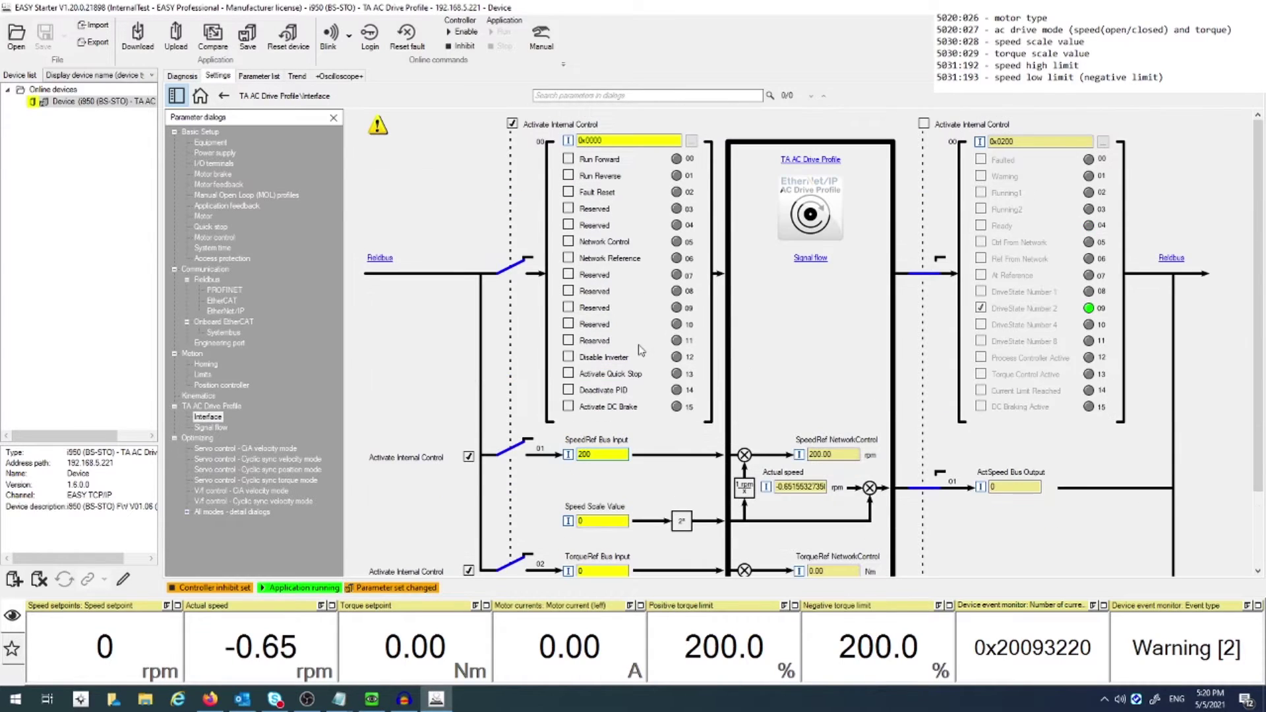
left_click(512, 124)
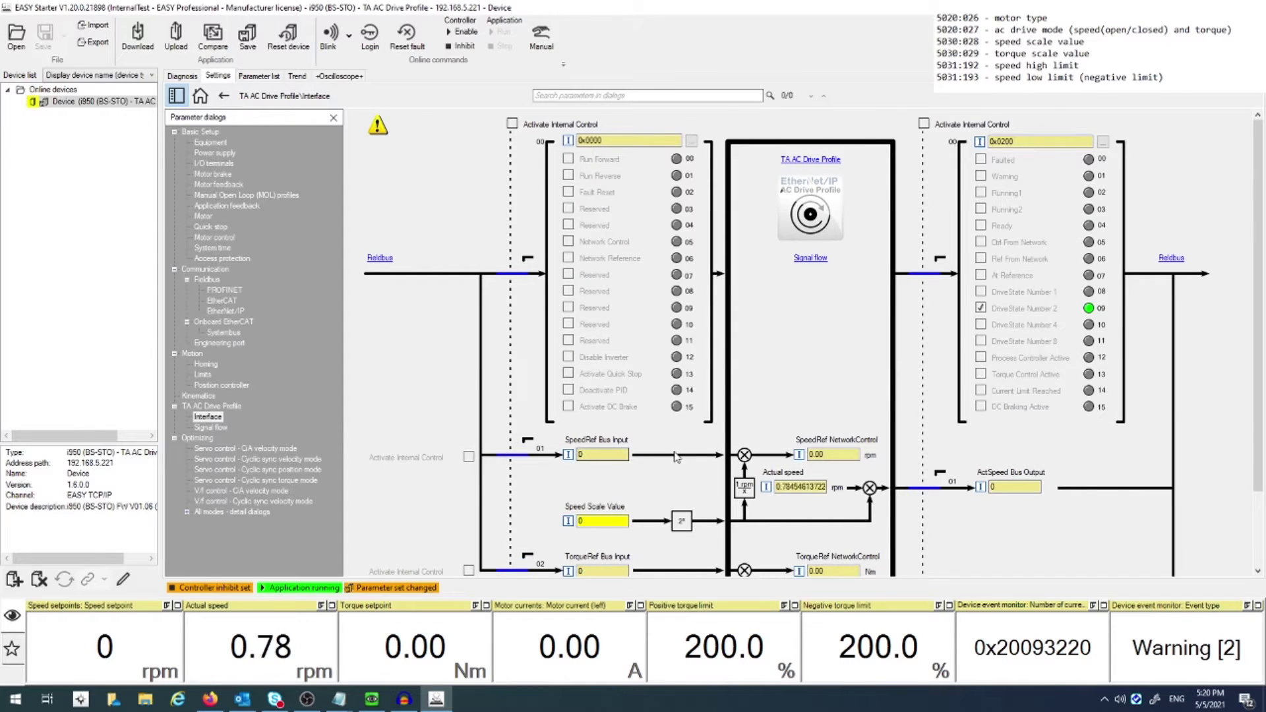
Set the Speed Scale Value to 1.
scroll(662, 465, "down", 1)
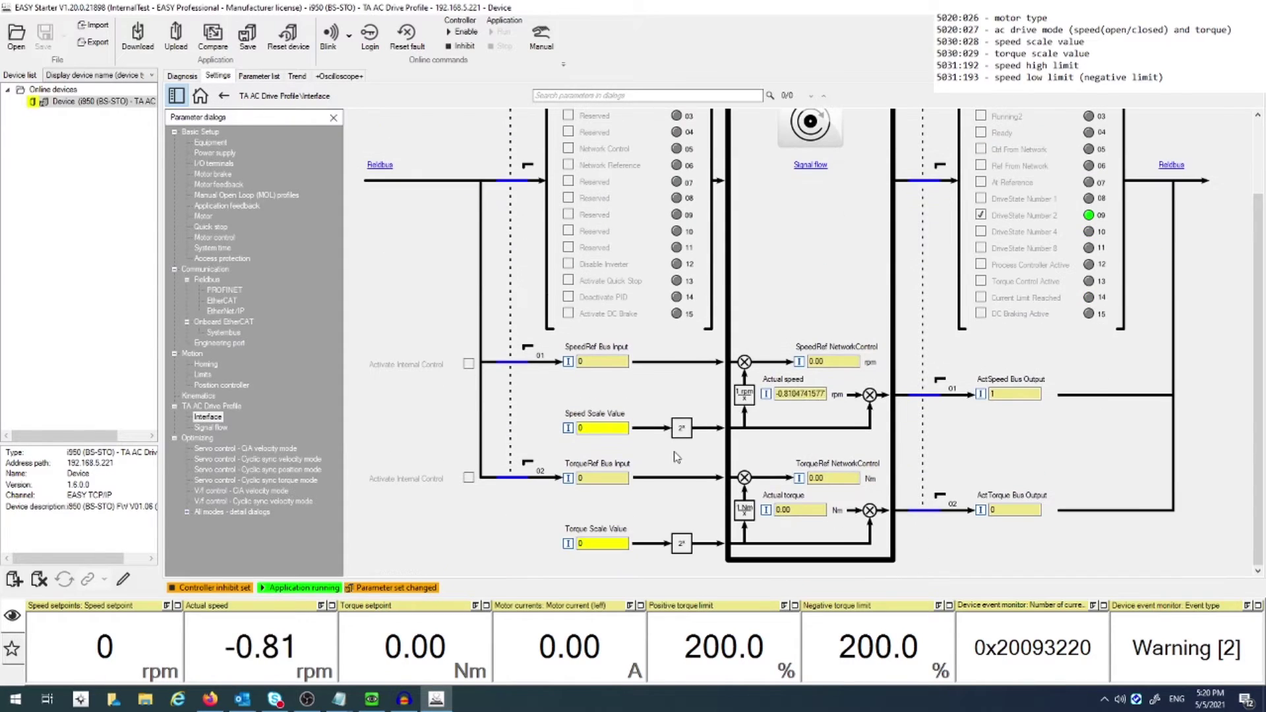
double_click(605, 430)
type("1")
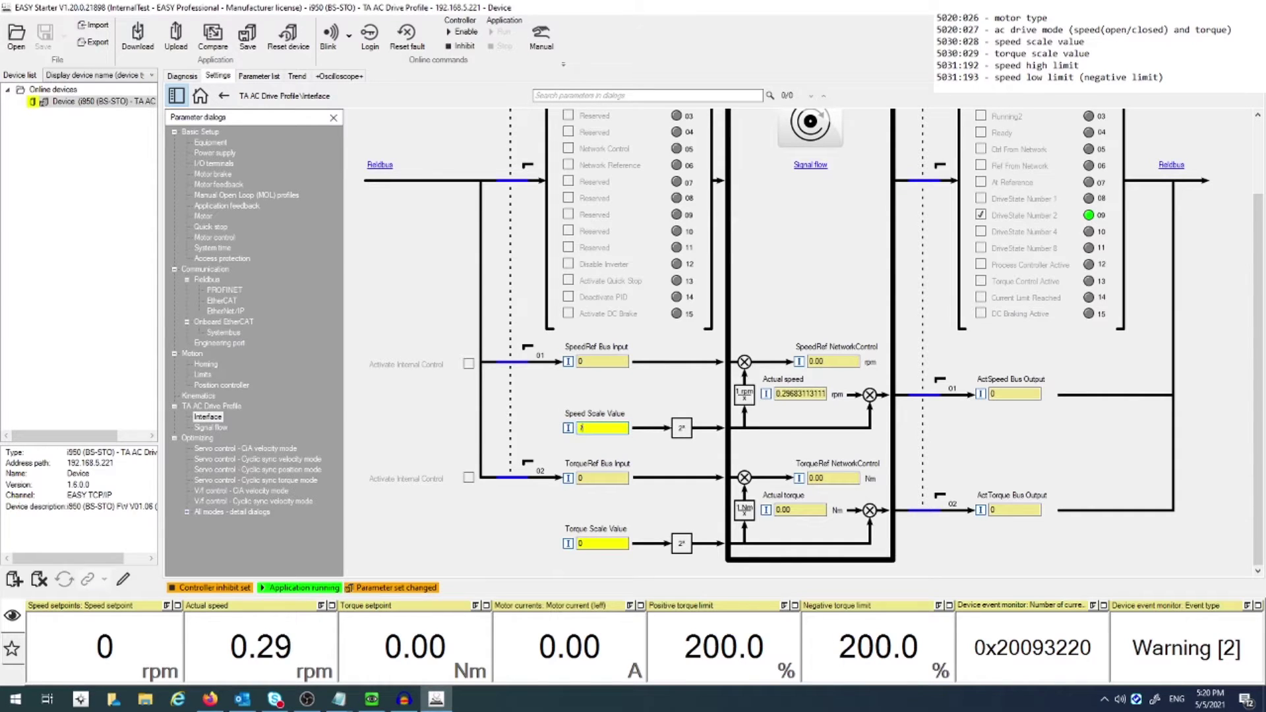
key("Return")
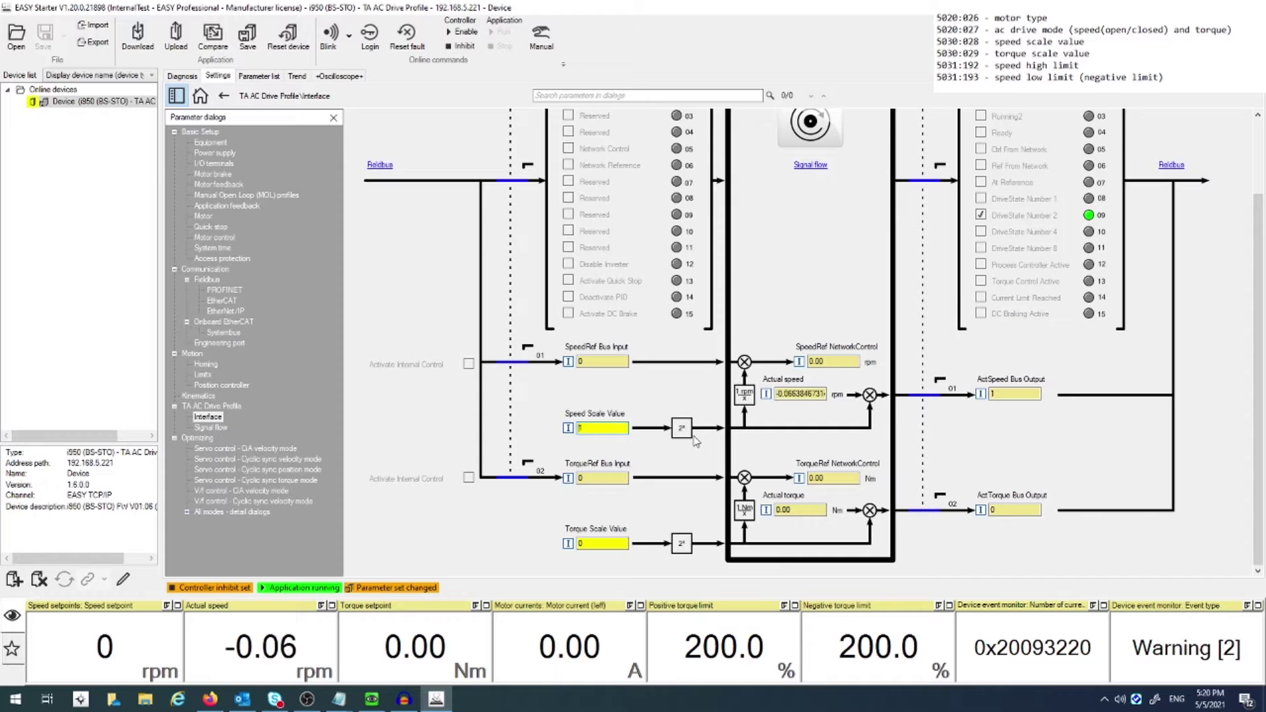
Enable internal control and enter a 200 rpm speed reference.
scroll(696, 415, "up", 3)
left_click(513, 124)
type("200")
key("Tab")
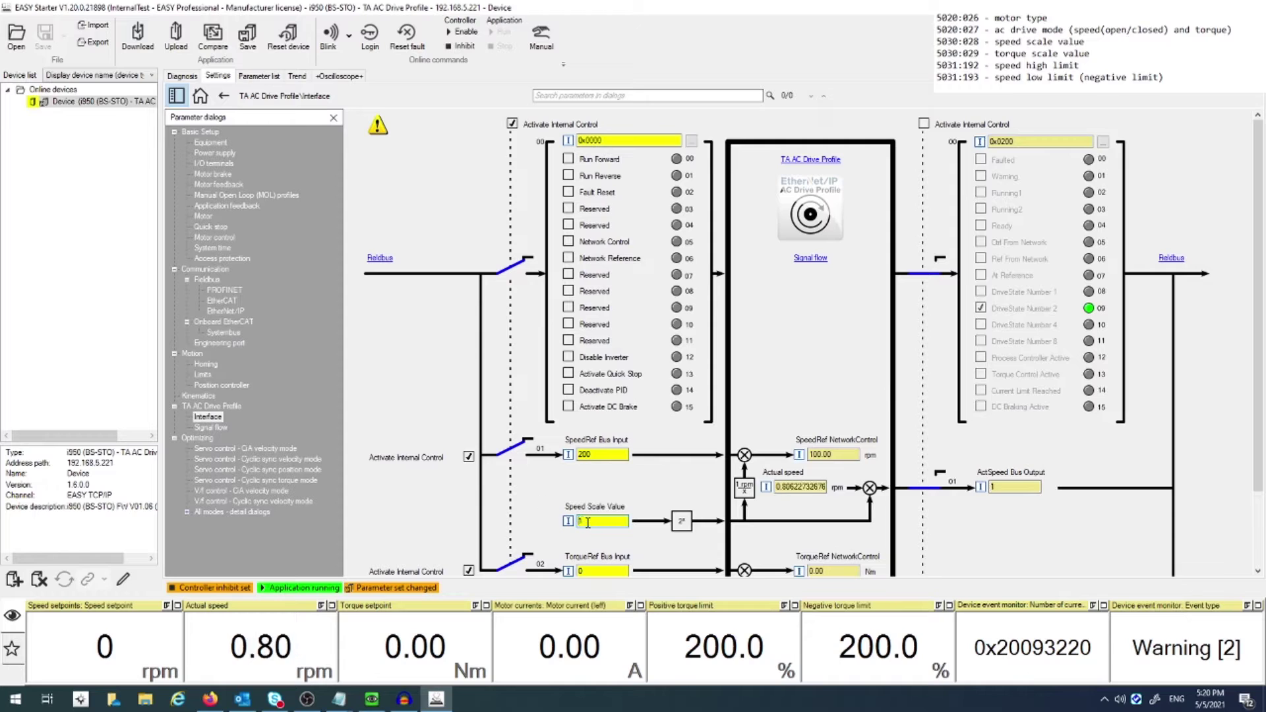
Return the Speed Scale Value to 0 and turn off Activate Internal Control.
left_click(596, 521)
type("1")
key("Return")
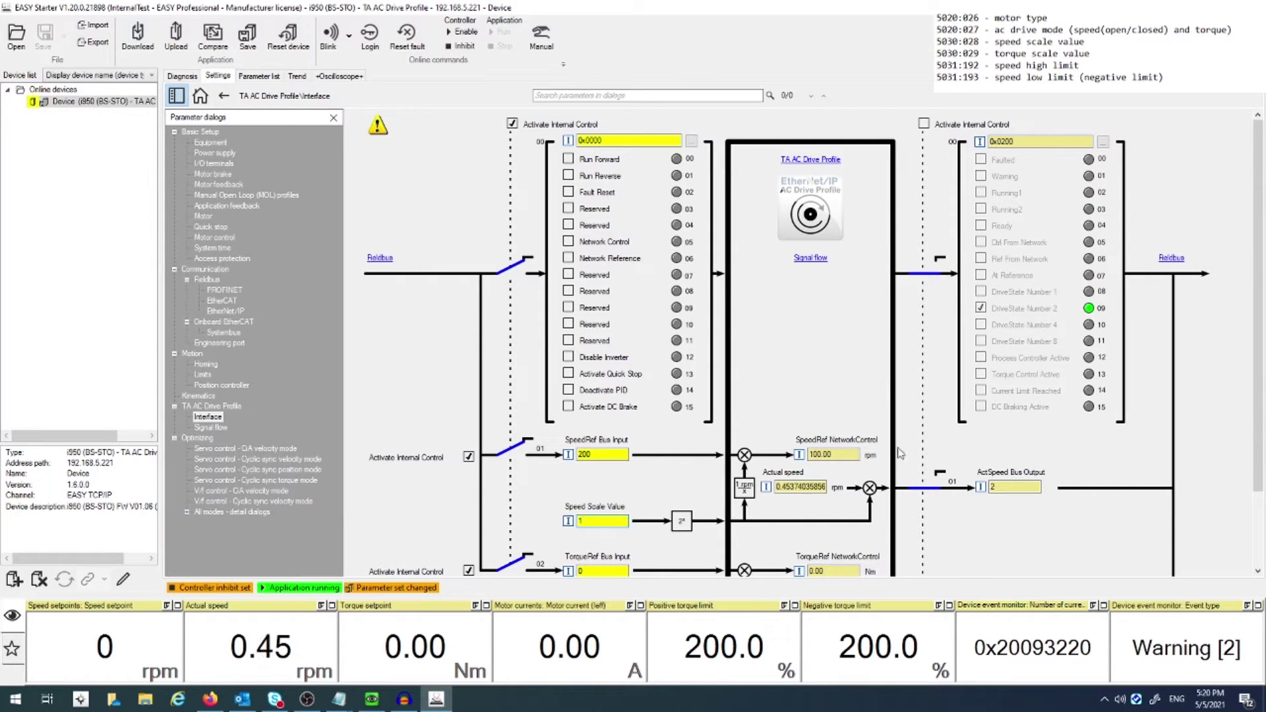
key("Return")
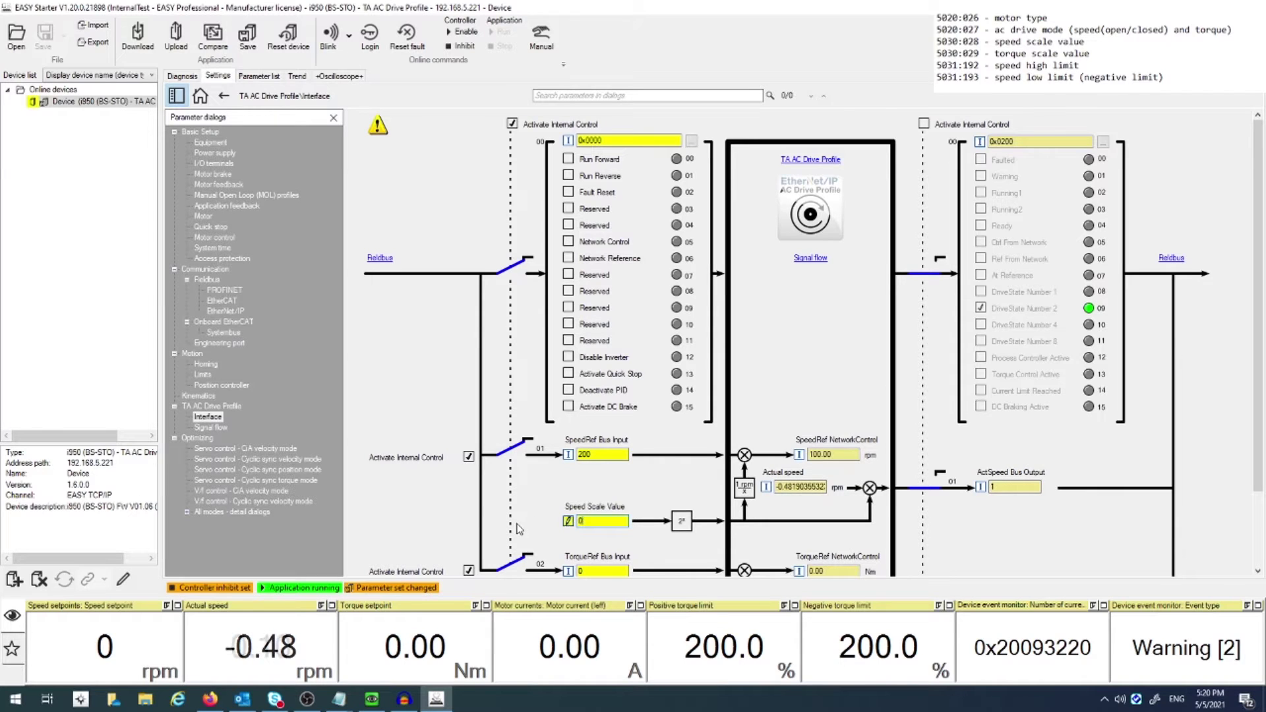
left_click(512, 124)
scroll(645, 449, "down", 3)
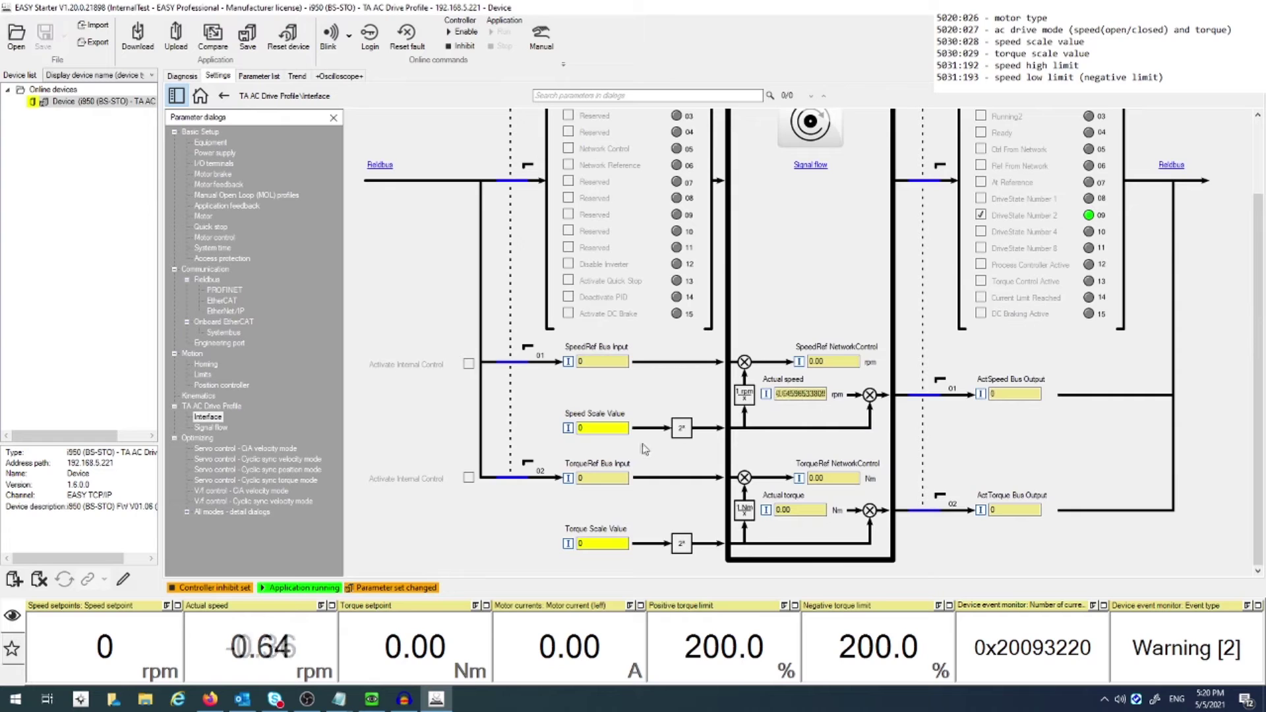
scroll(644, 449, "up", 3)
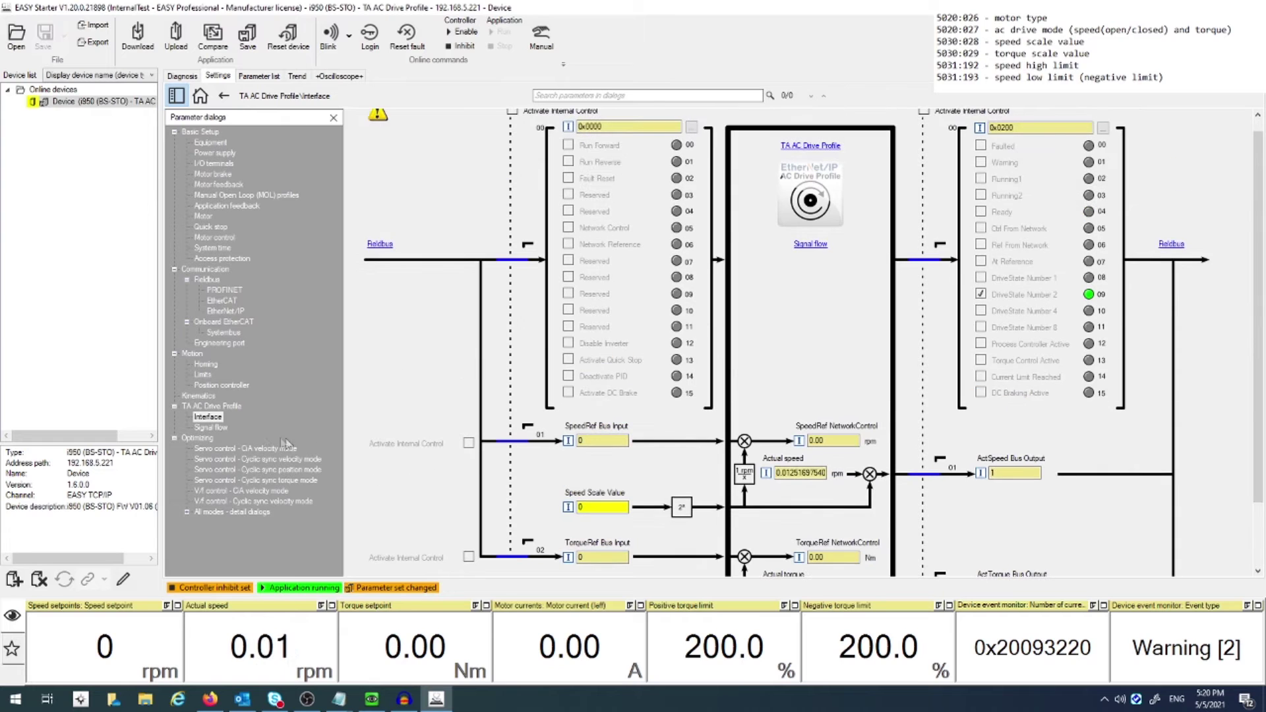
Review the TA AC Drive Profile signal flow diagram, then switch to the Parameter list.
left_click(212, 430)
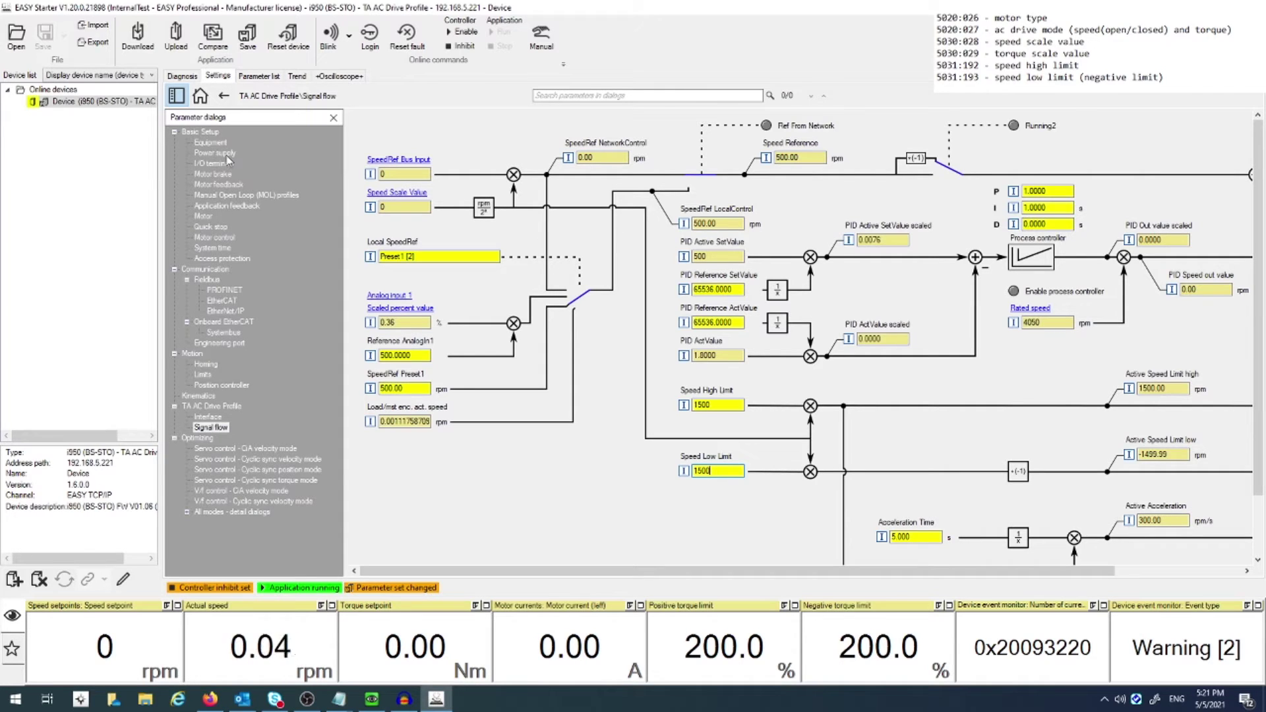
left_click(260, 78)
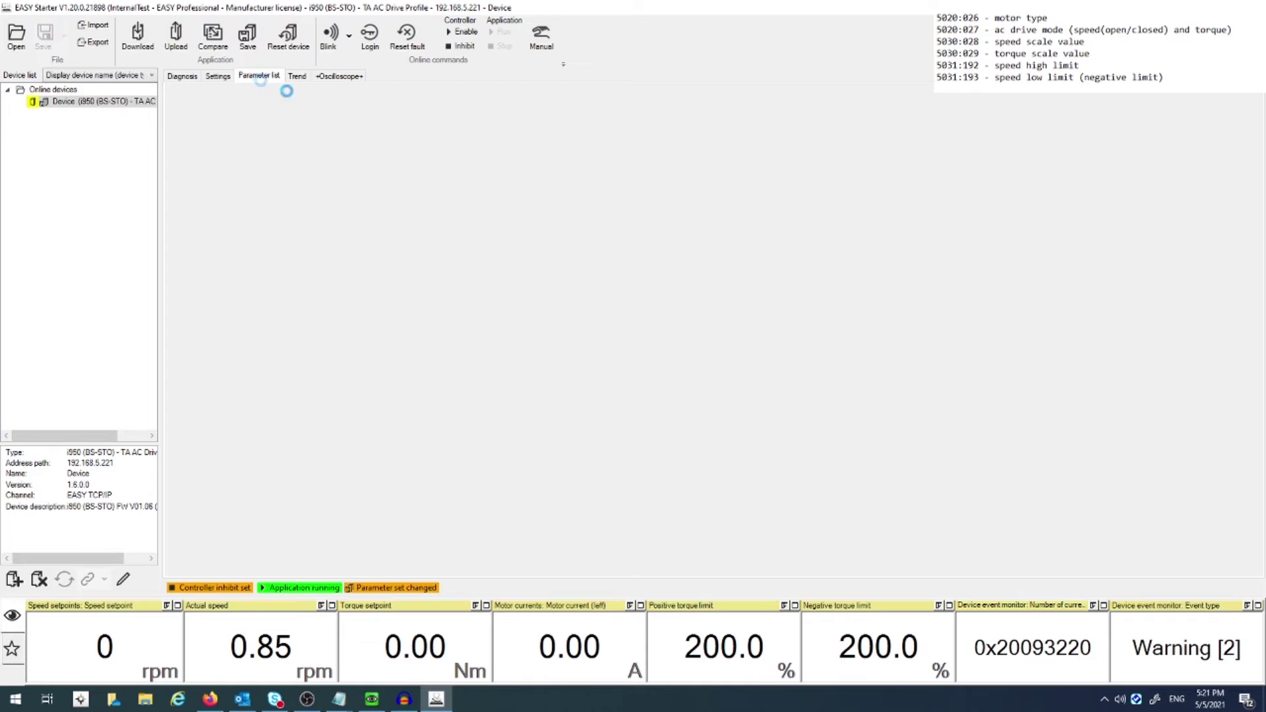
Inspect the Group 0 - Favorites parameters: PM Synchronous Motor, SpeedControl Open Loop, 1500 limits.
left_click(384, 97)
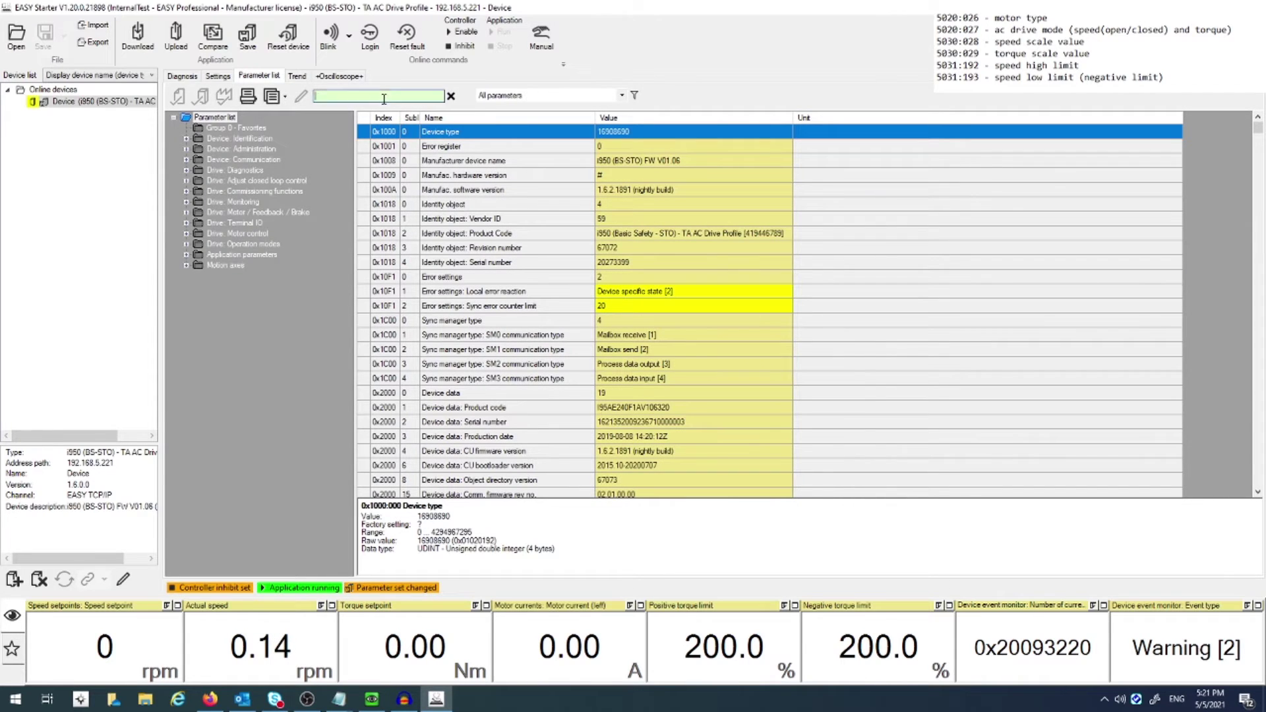
left_click(245, 129)
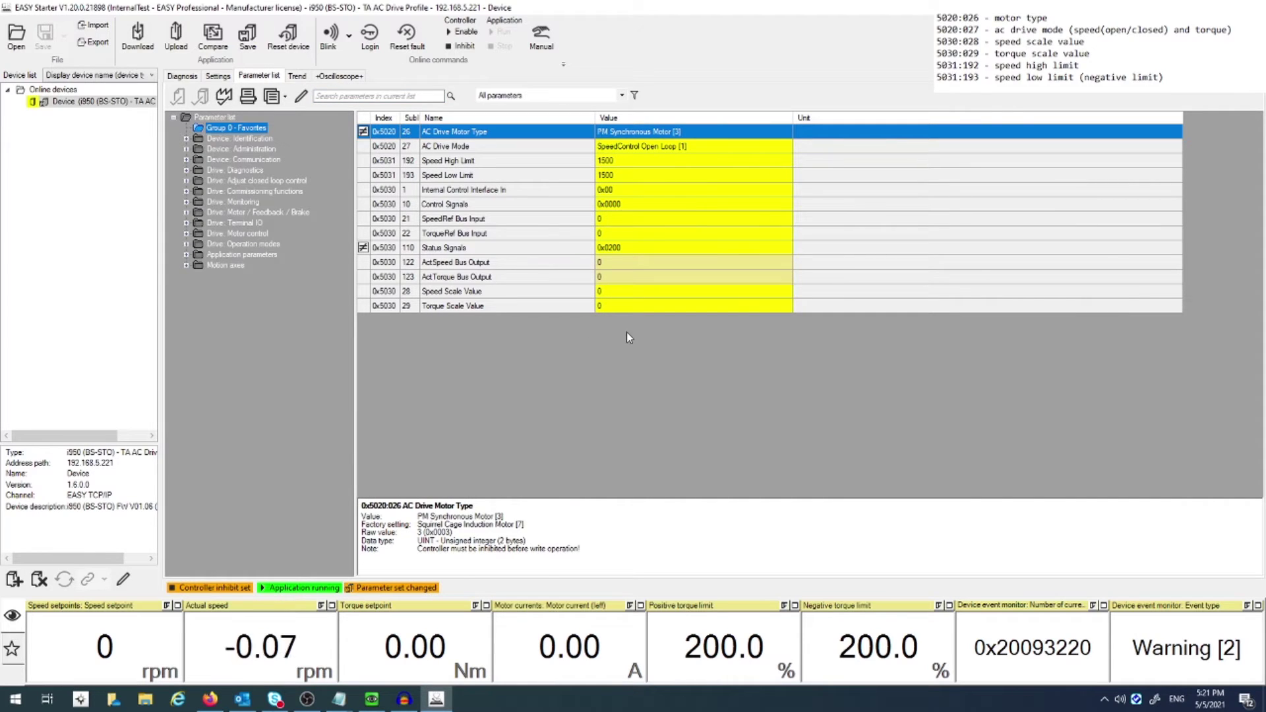
left_click(218, 75)
Keep the EtherNet/IP fieldbus IP configuration set to DHCP [2].
left_click(225, 311)
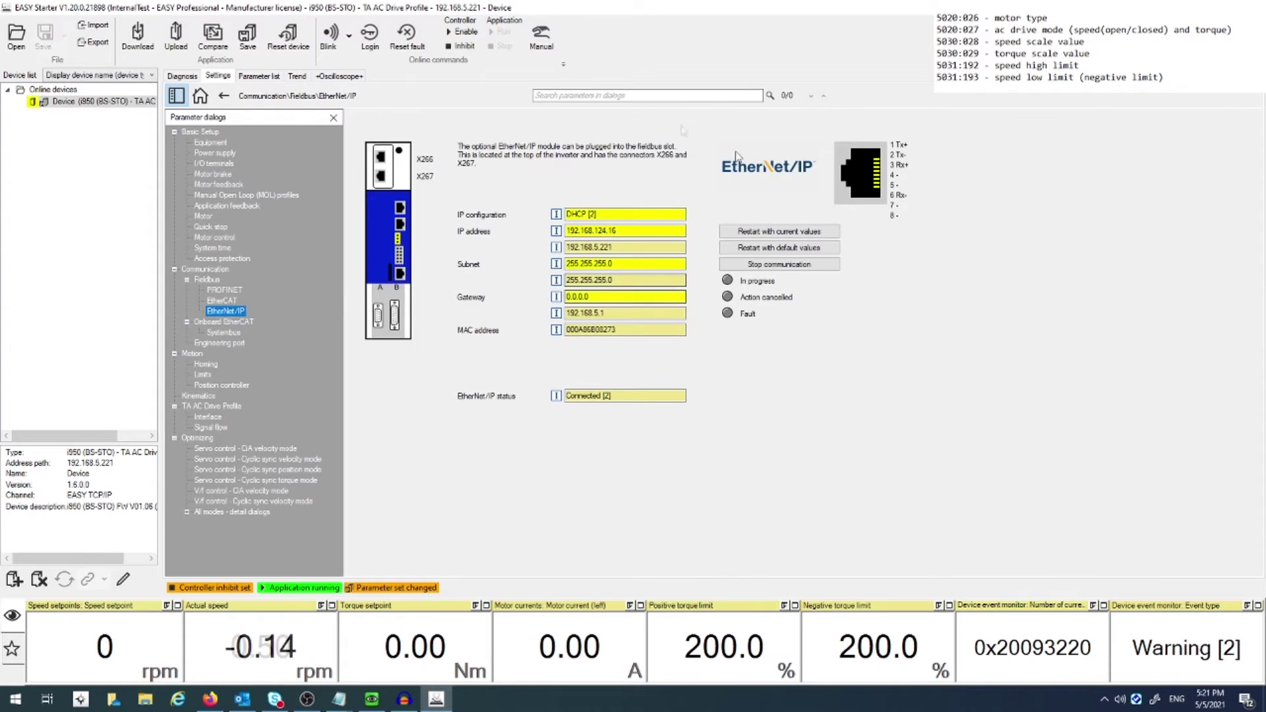
left_click(680, 216)
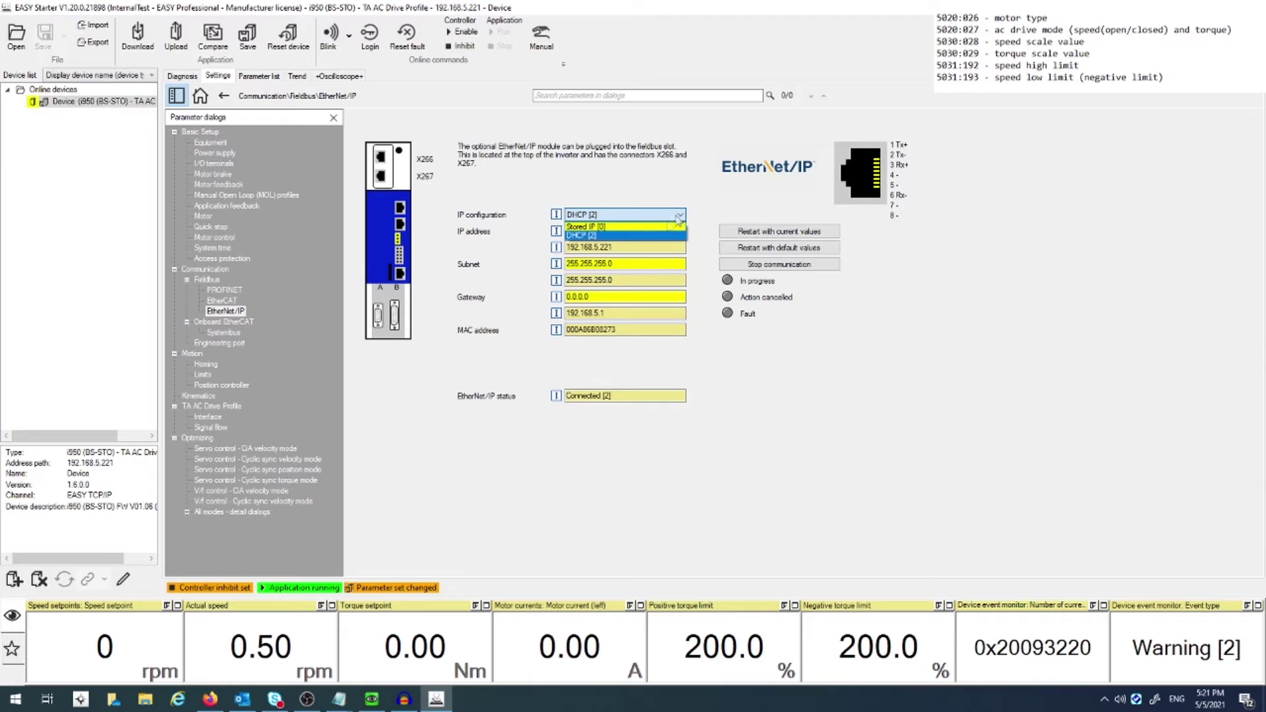
left_click(599, 234)
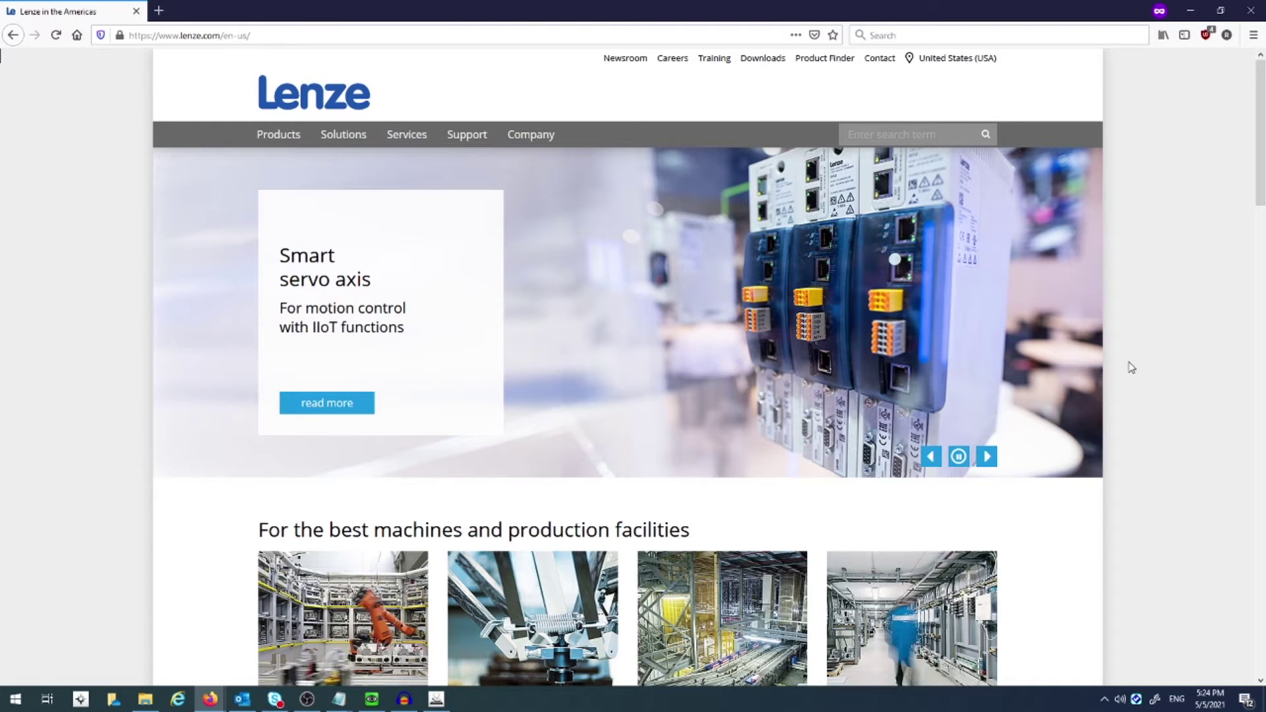
Download the zipped Ethernet IP (EDS) files from Lenze's Engineering data page.
mouse_move(762, 58)
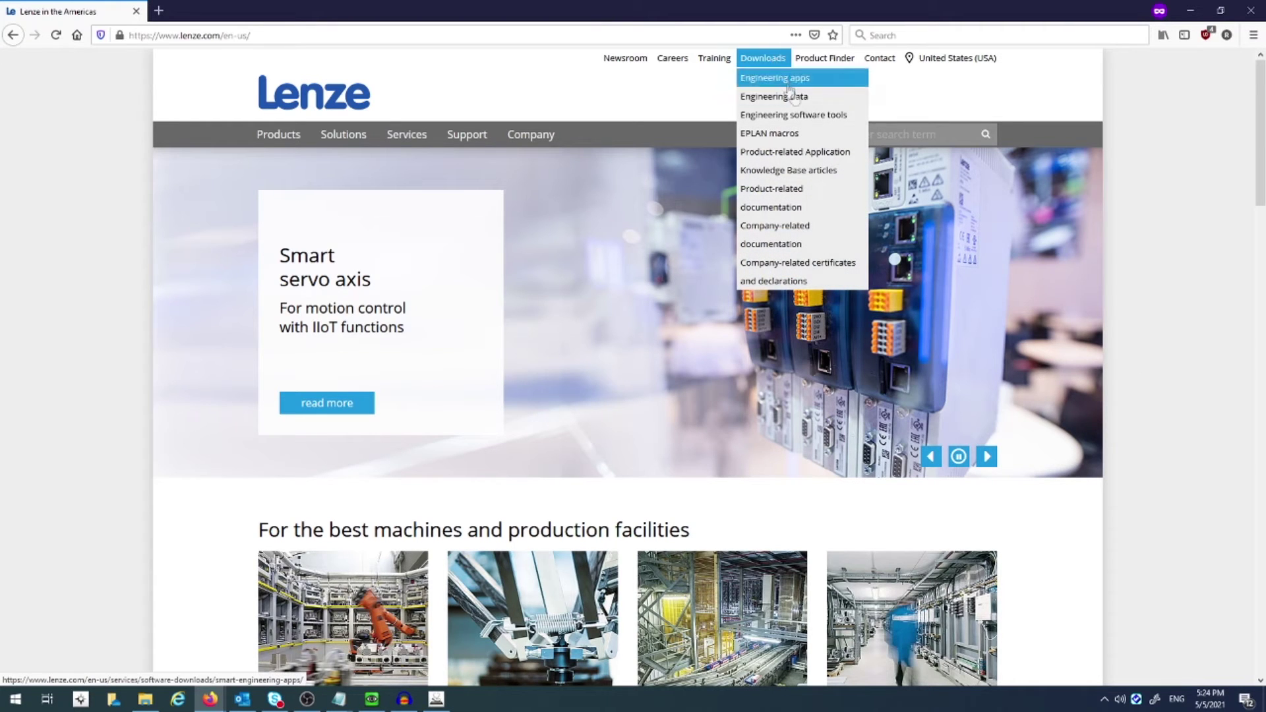
left_click(799, 102)
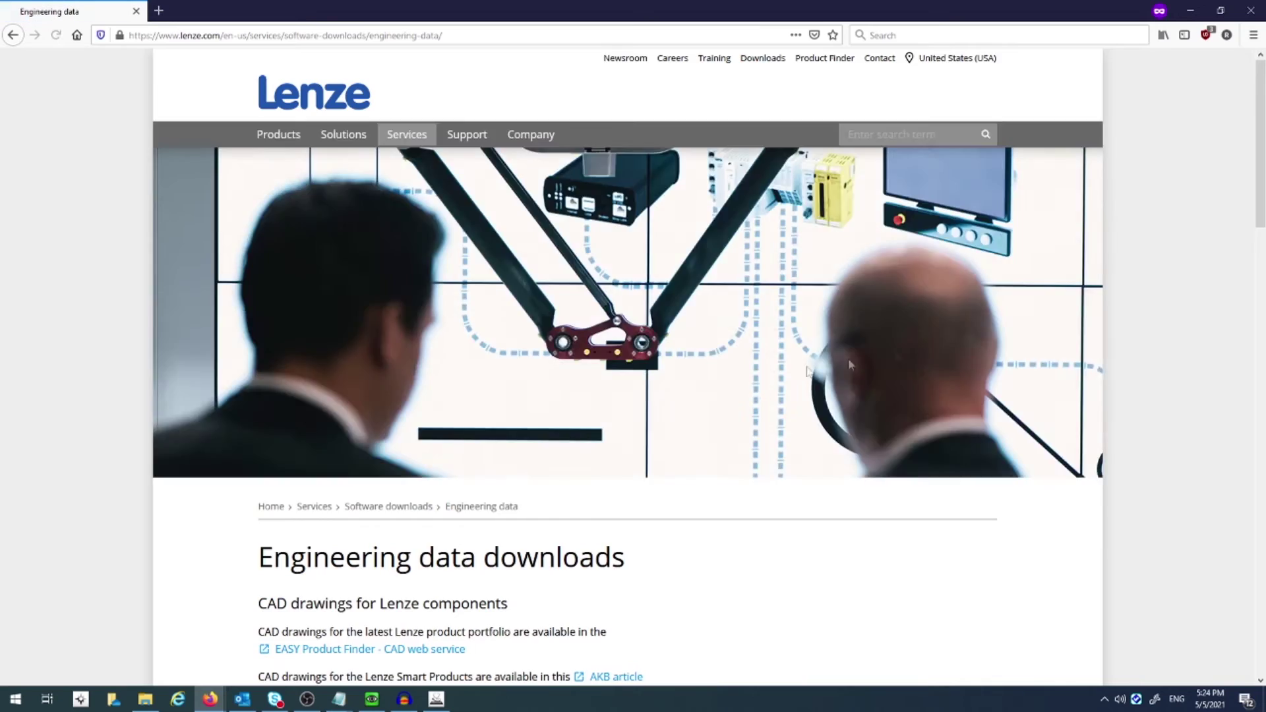
scroll(748, 389, "down", 15)
left_click(568, 322)
left_click(909, 256)
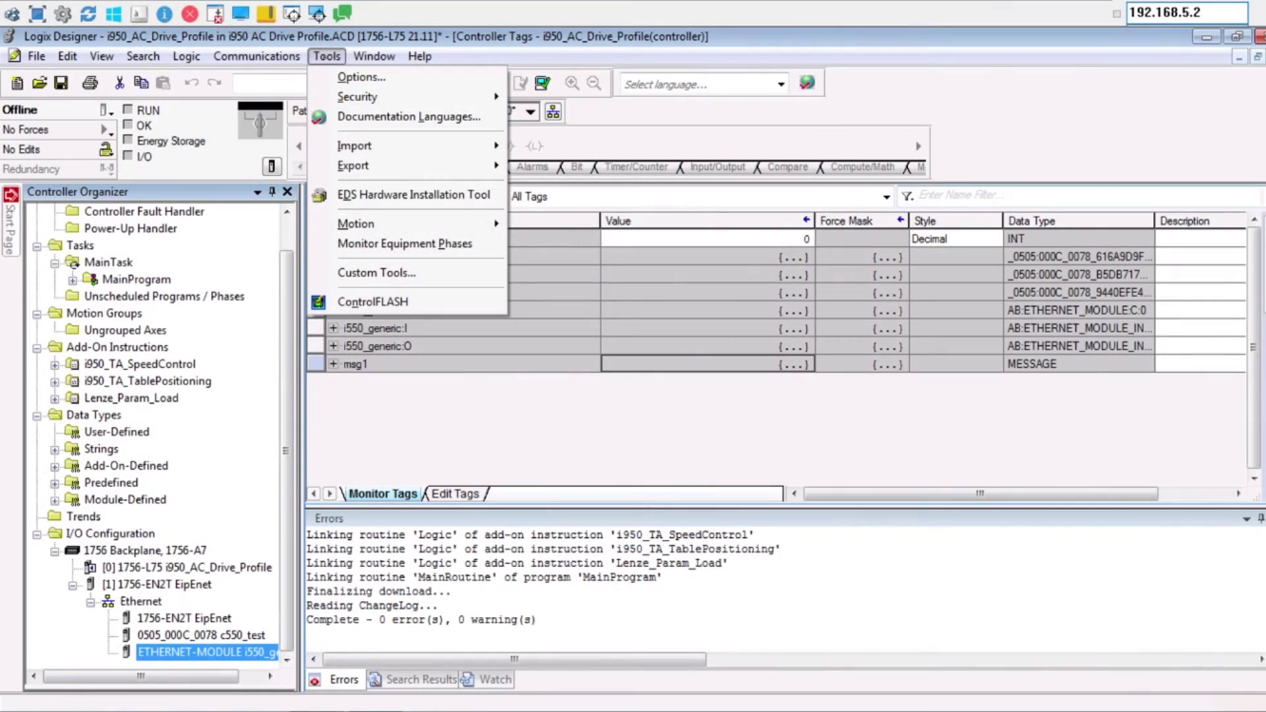
key("Right")
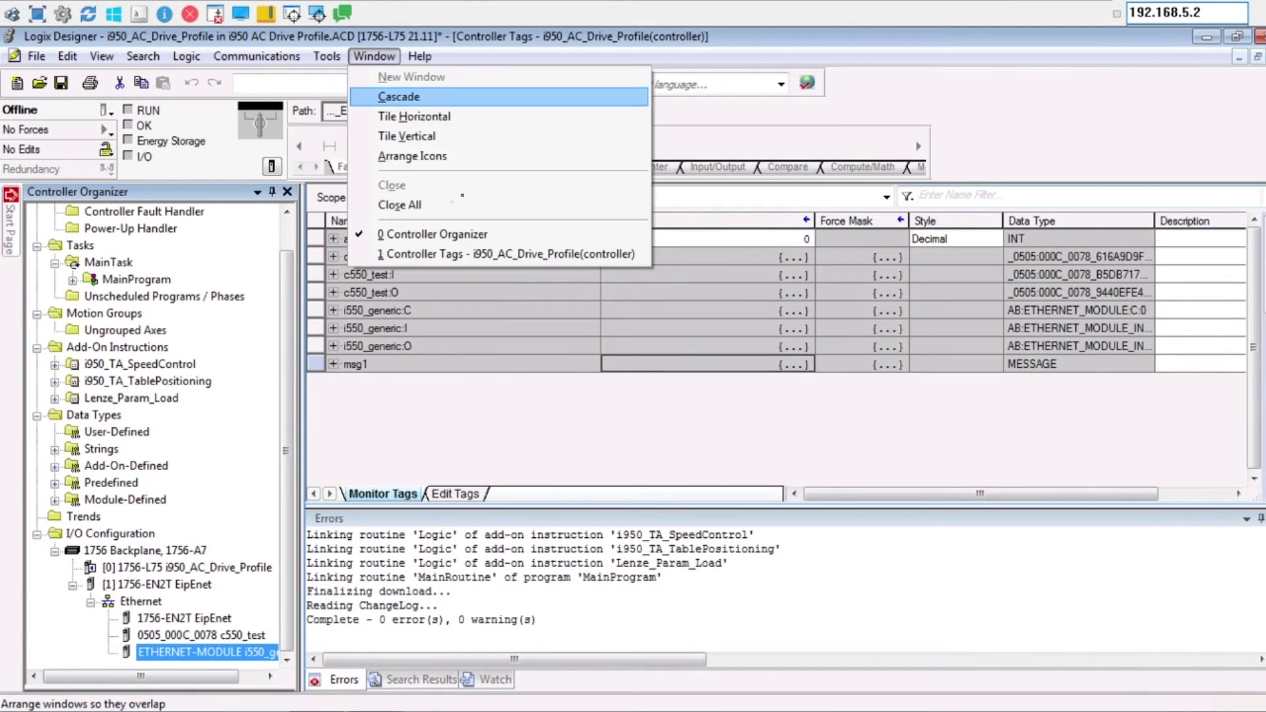
Choose Lenze_i950_ACD_V2.eds for registration in the EDS Hardware Installation Tool.
key("Left")
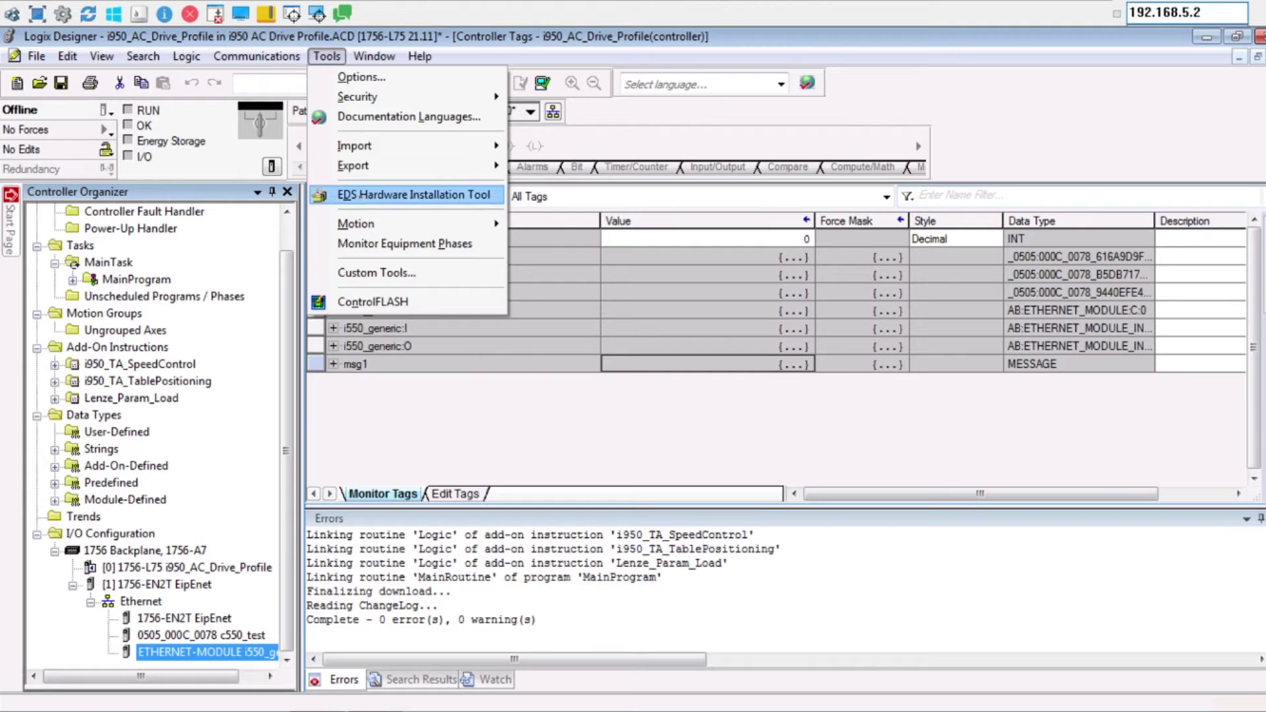
left_click(413, 195)
left_click(752, 529)
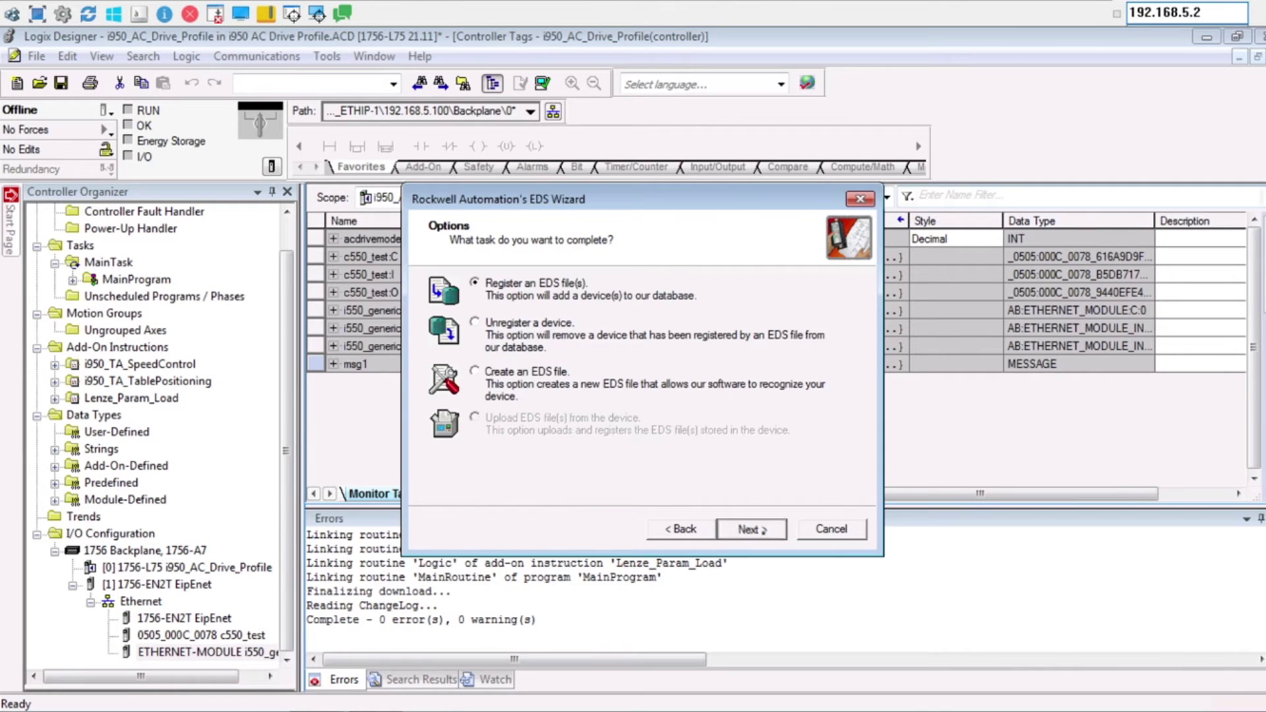
left_click(762, 530)
left_click(812, 356)
left_click(660, 339)
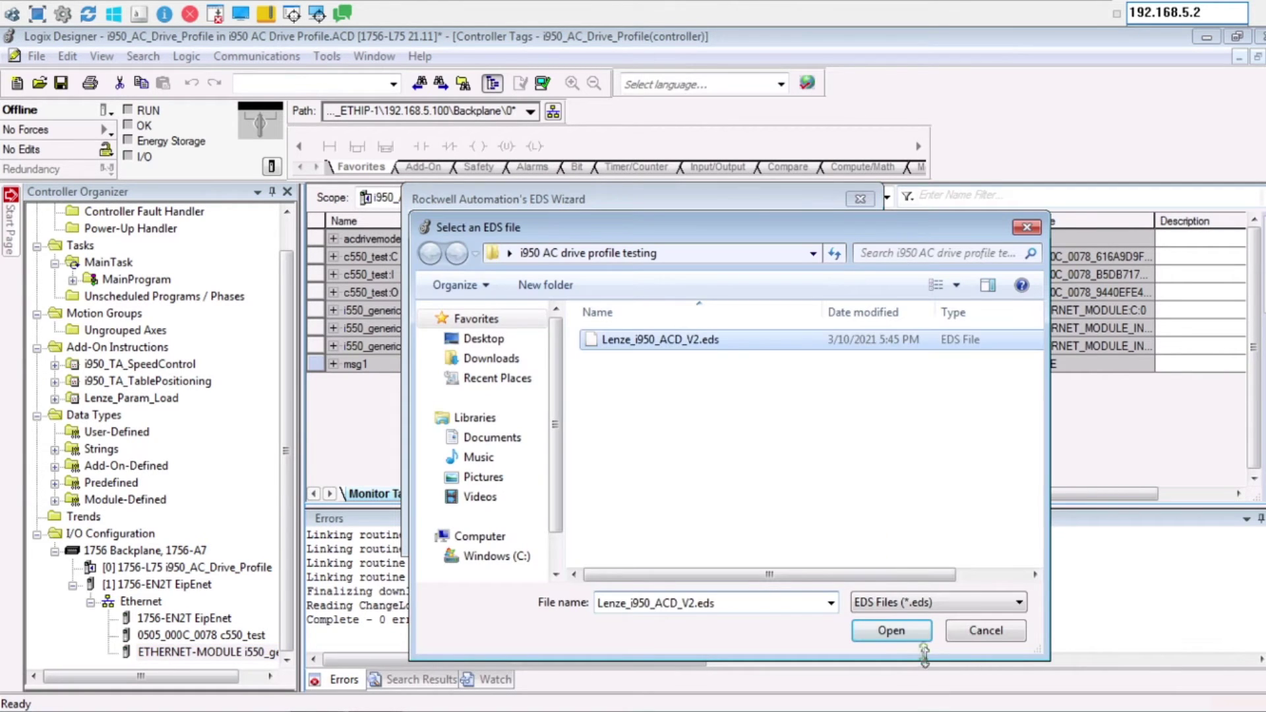
left_click(891, 630)
Pass the installation test, keep the default graphic, and finish installing the EDS file.
left_click(752, 529)
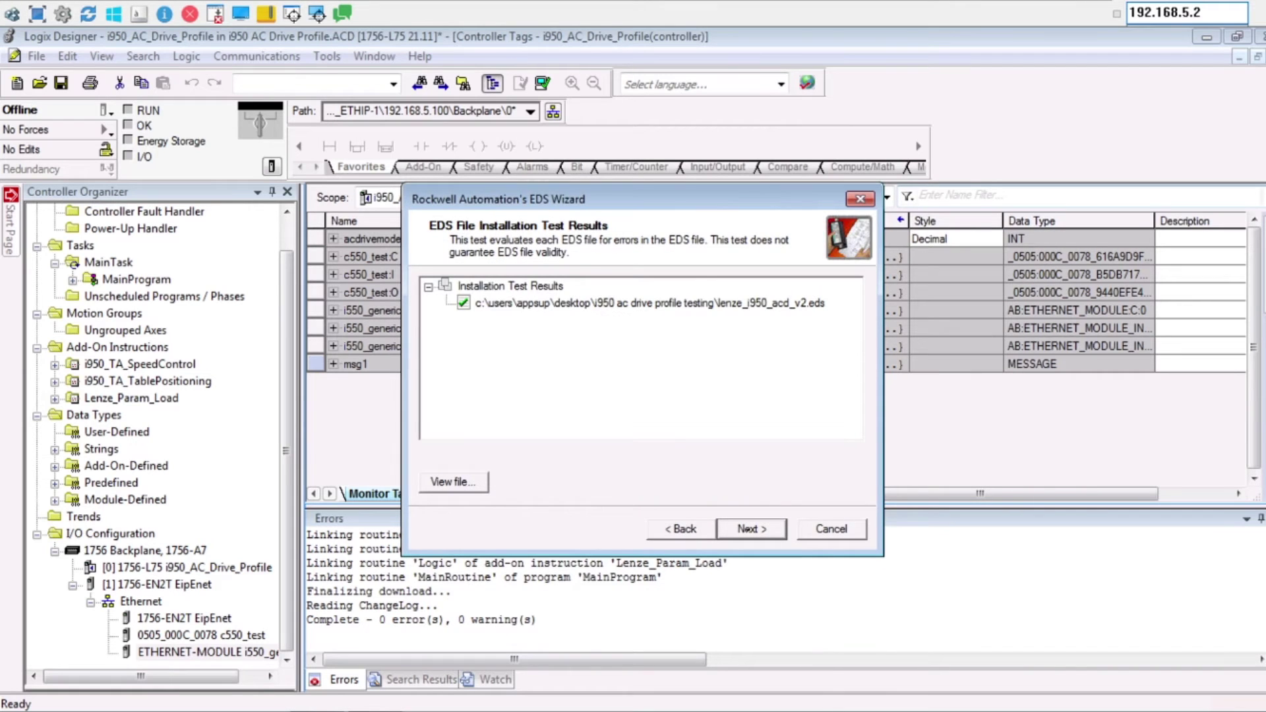
left_click(751, 529)
left_click(751, 529)
left_click(750, 529)
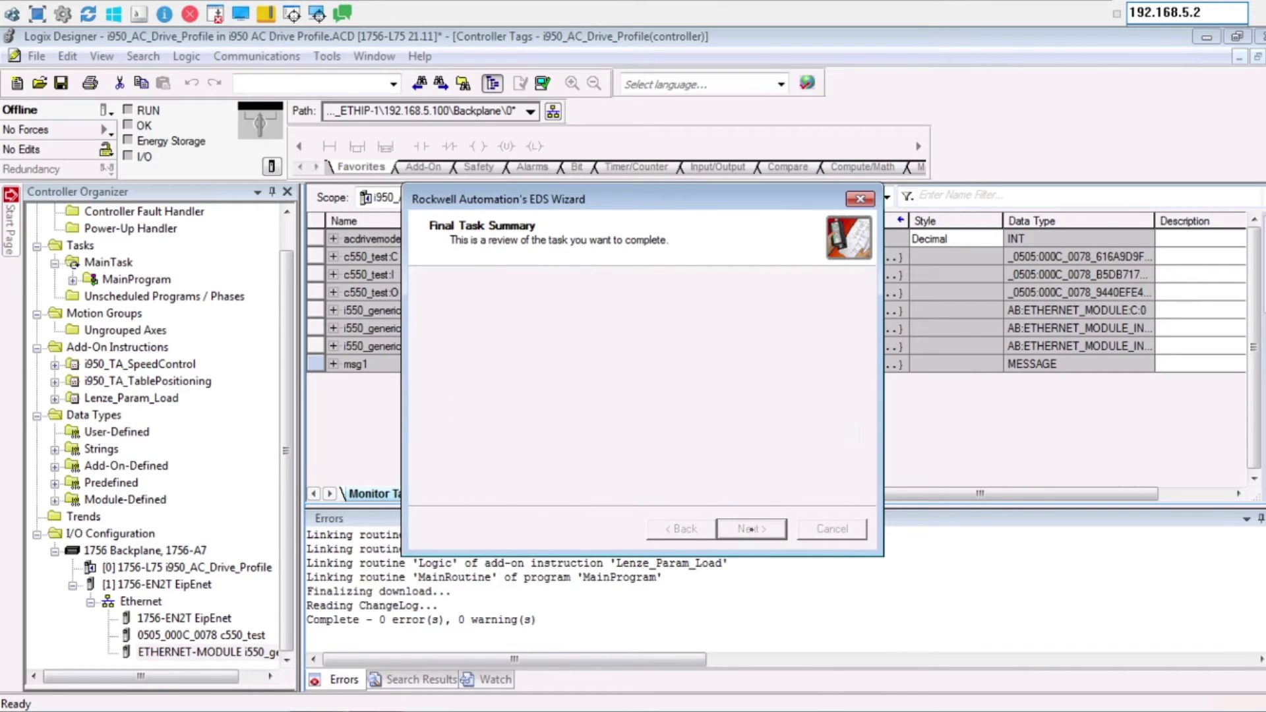
left_click(750, 529)
right_click(135, 601)
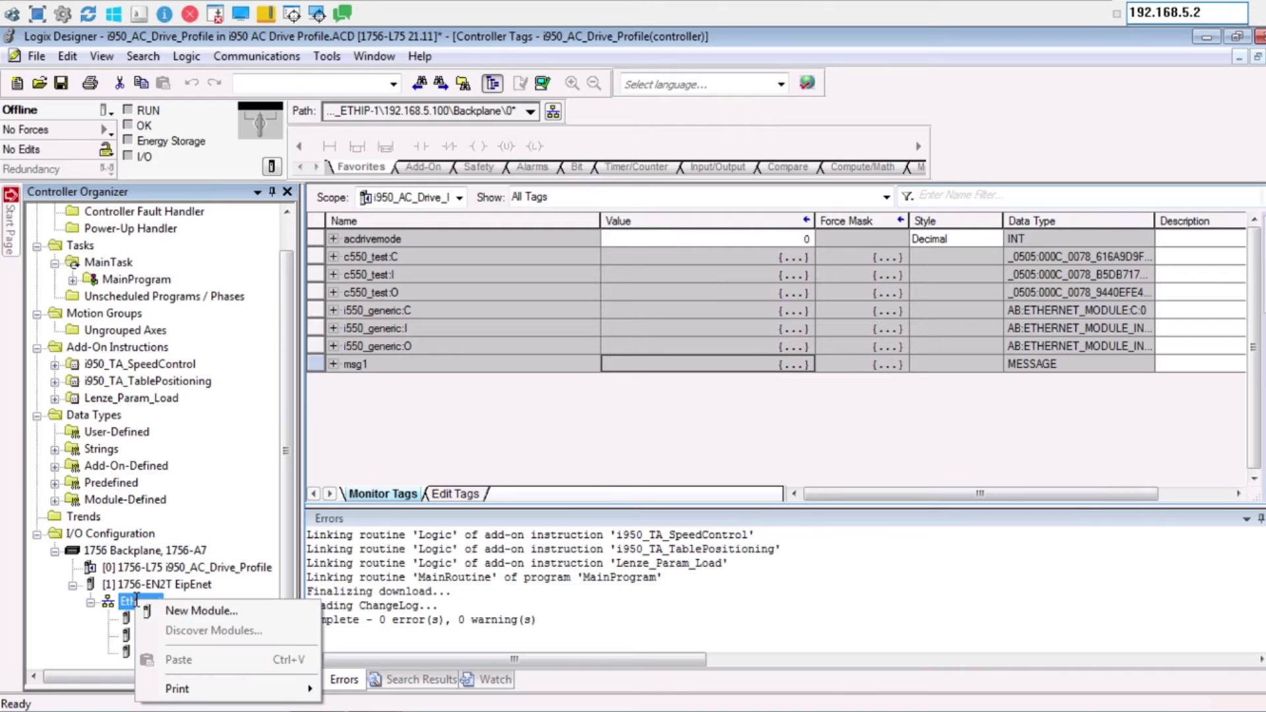
Filter the module types by 'lenz' and create an i95A i950 Servo Drive (AC Drive Device) module.
left_click(198, 611)
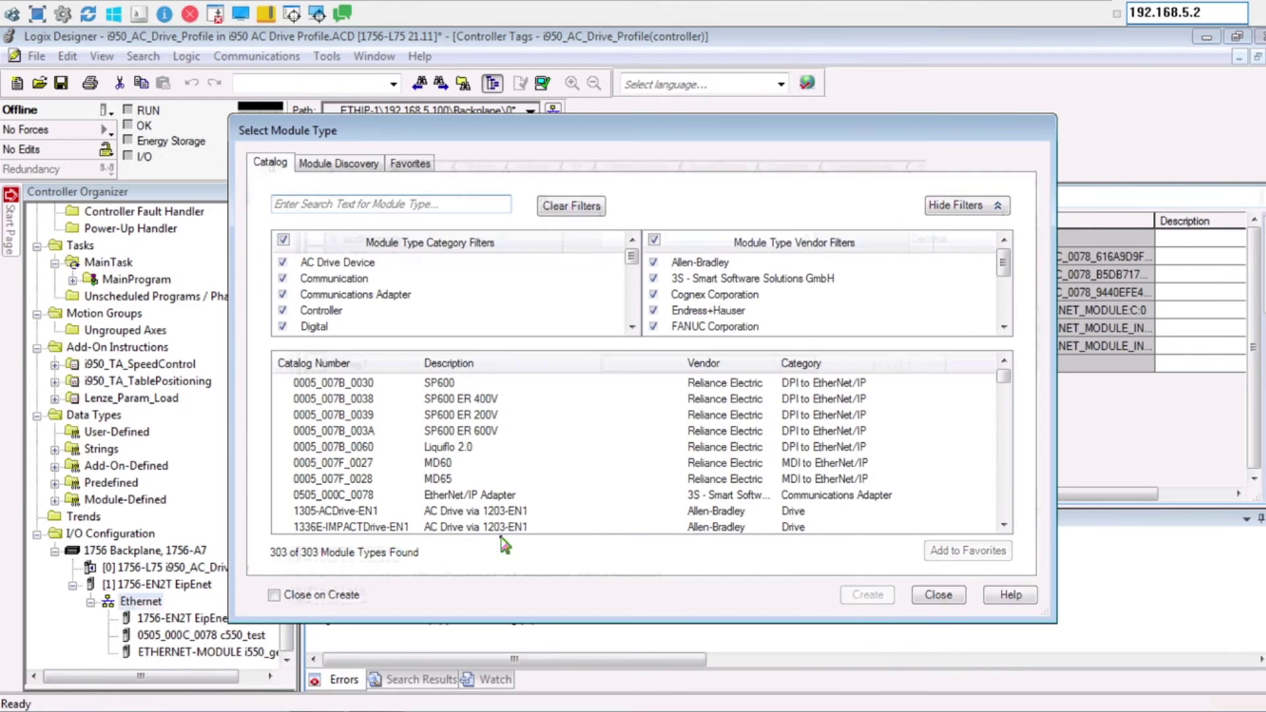
left_click(395, 207)
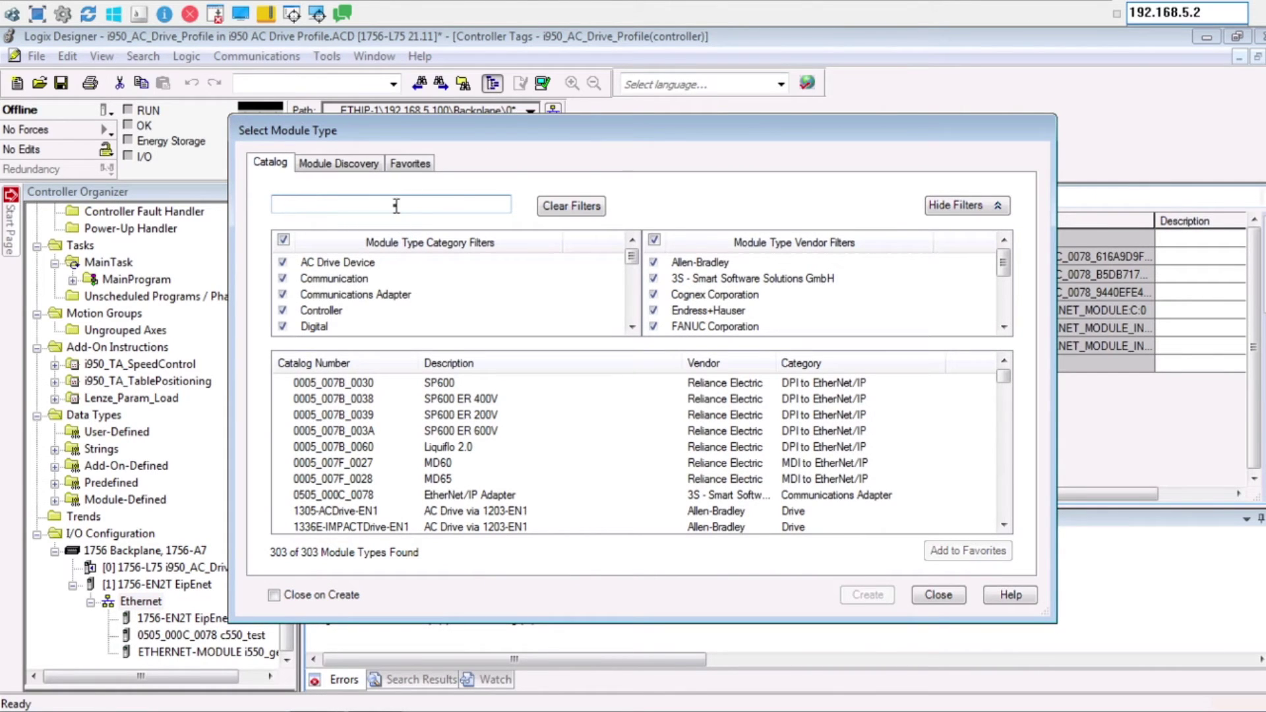
type("lenze")
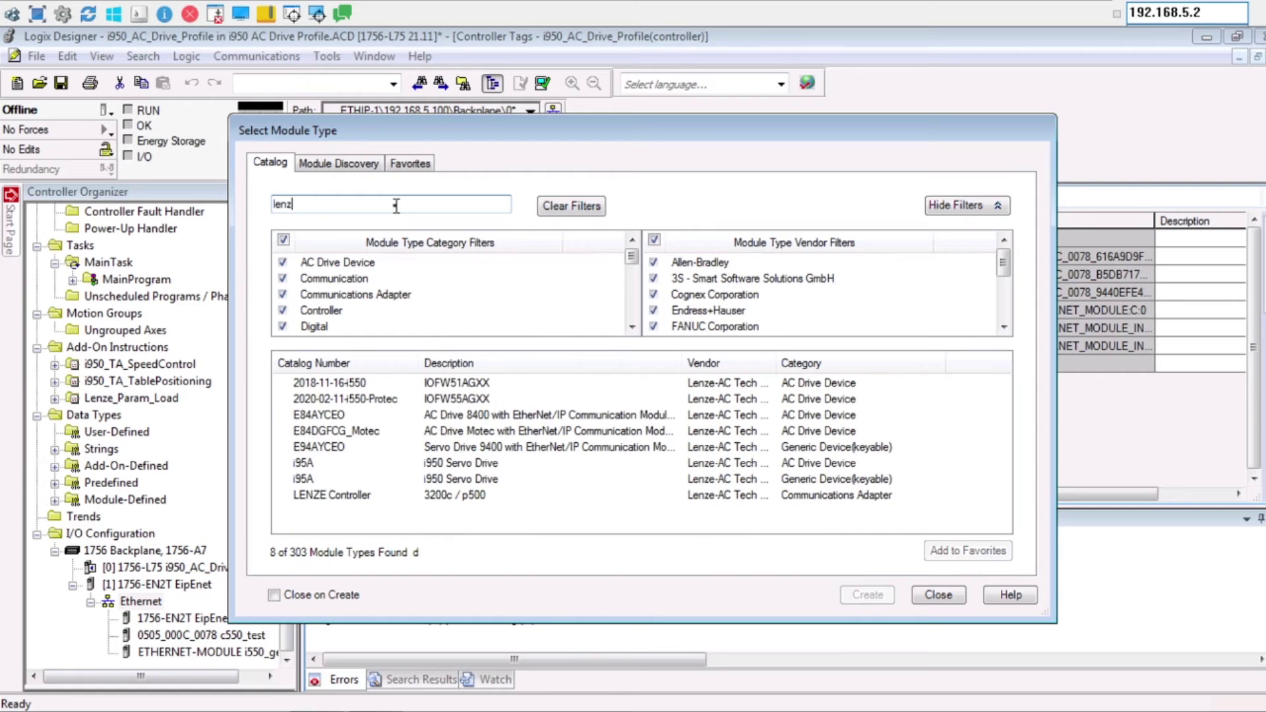
left_click(489, 464)
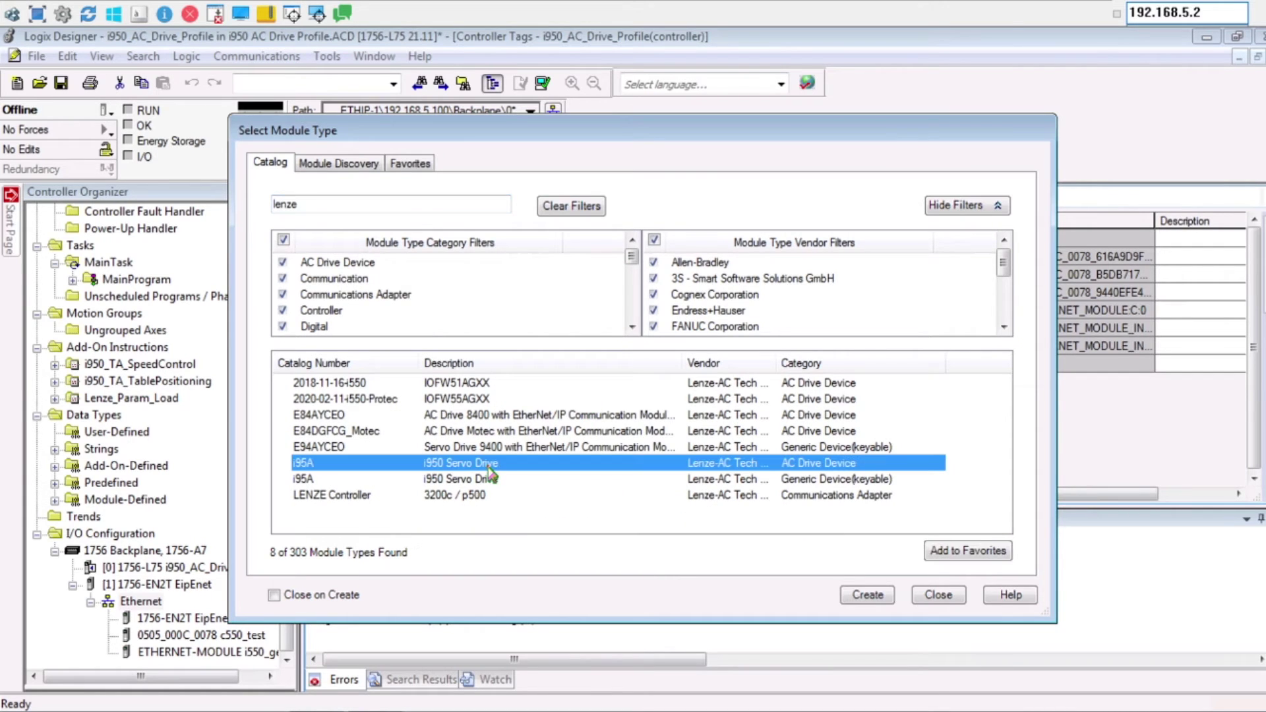
left_click(880, 599)
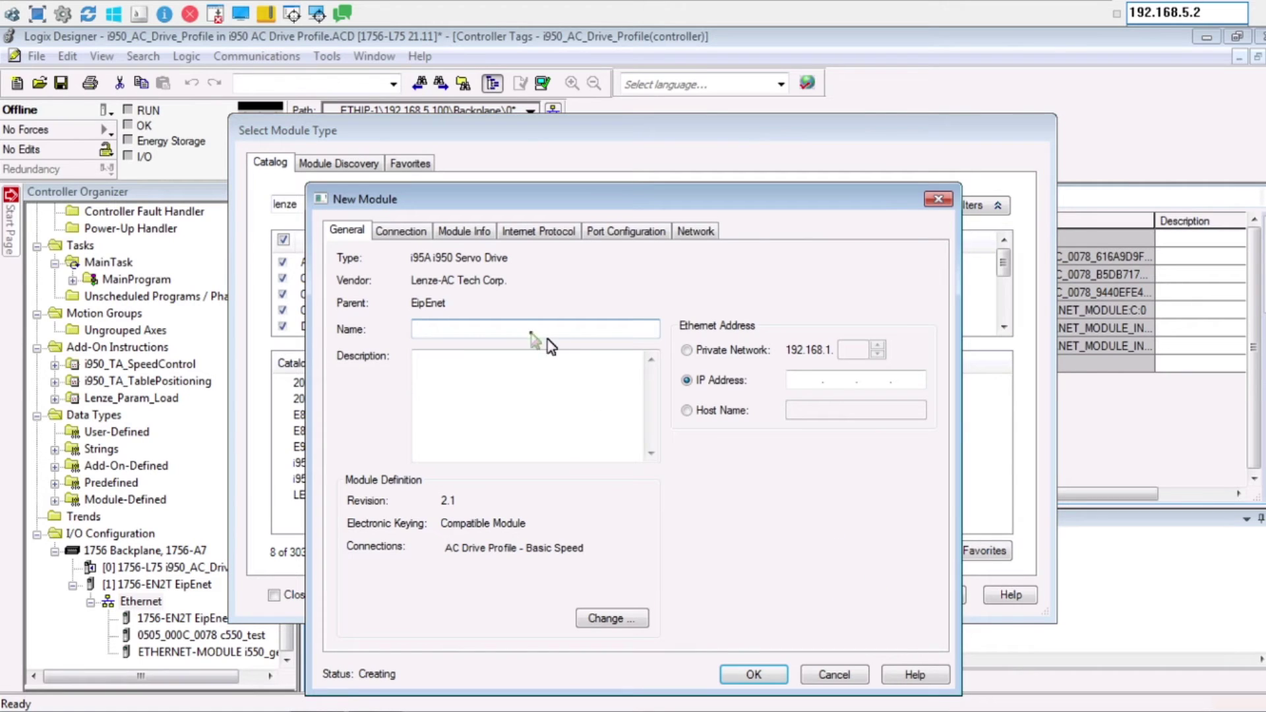
Name the new module AC_Drive_Profile with IP address 192.168.5.221 and bring up its module definition.
type("AC_Drive_Profile")
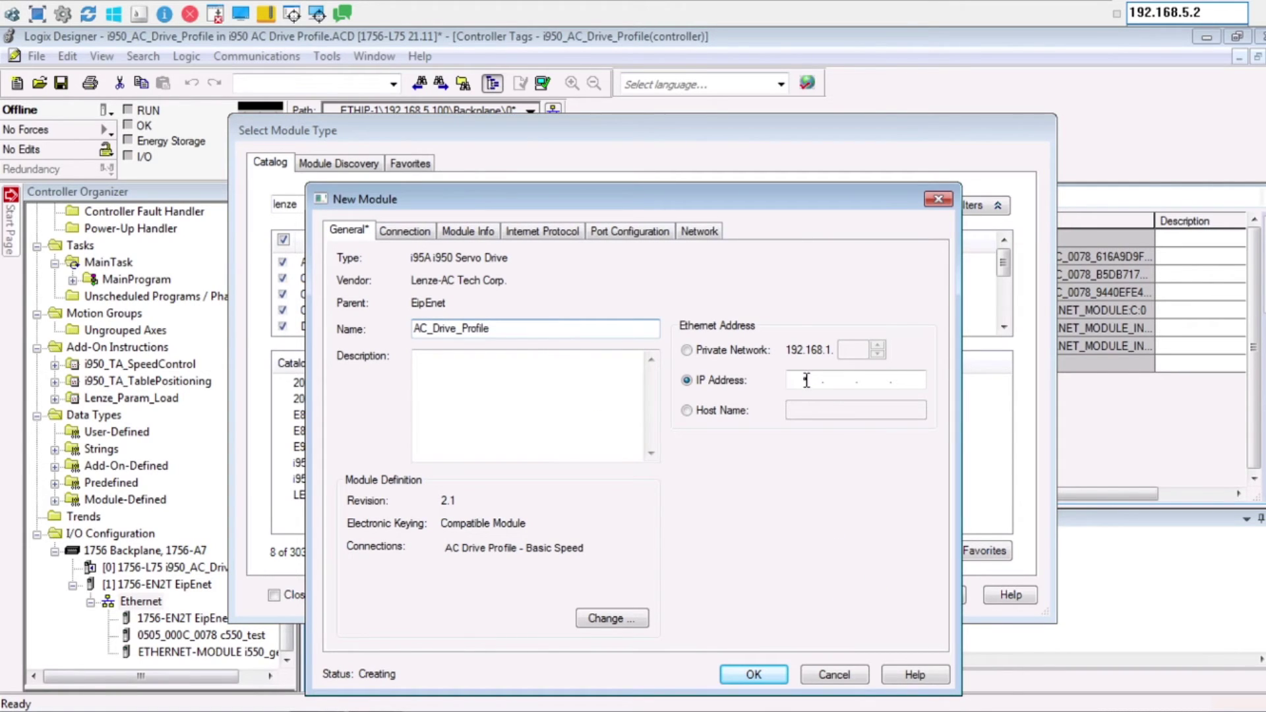
left_click(805, 380)
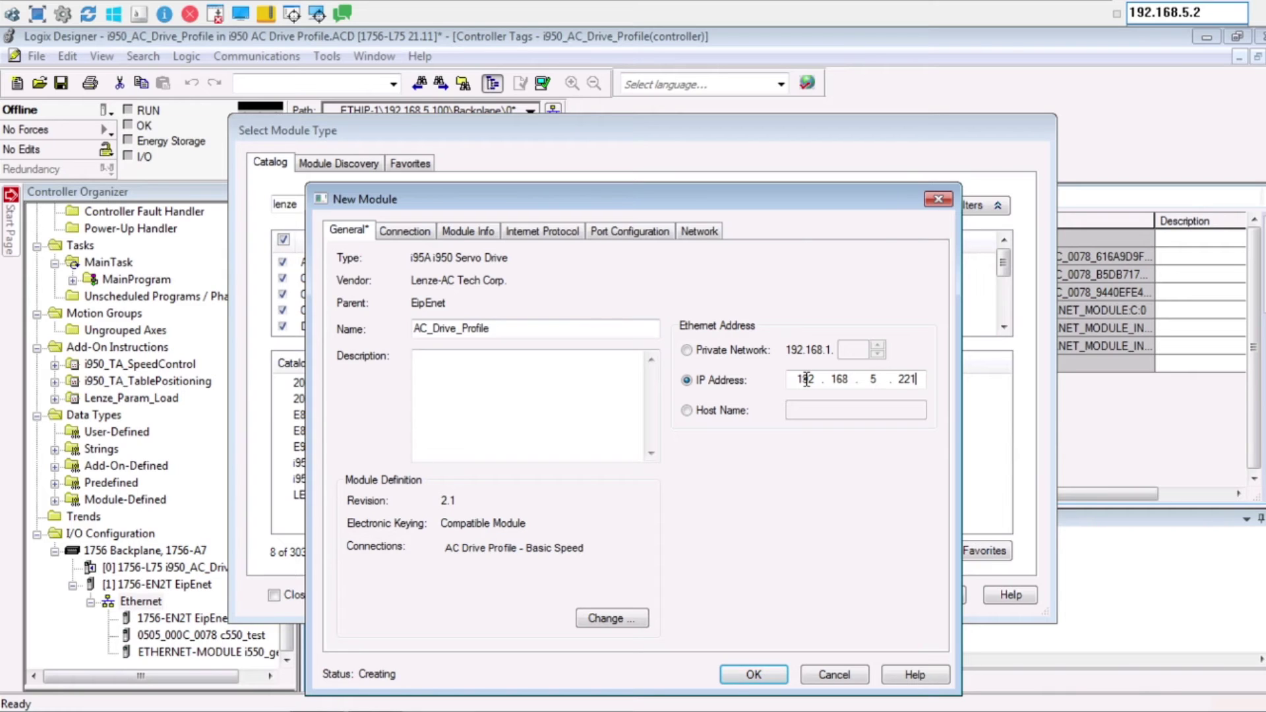
left_click(611, 619)
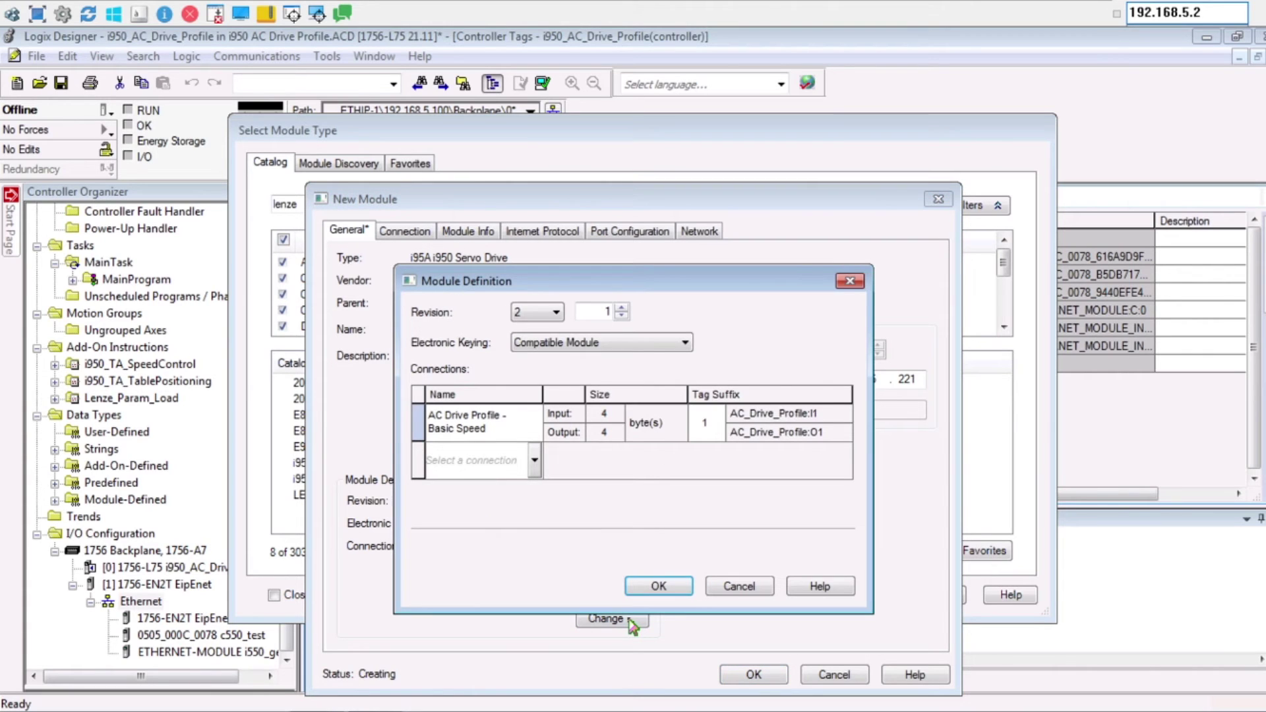
Widen the connection column and browse the connection profiles, leaving Basic Speed selected.
left_click(536, 429)
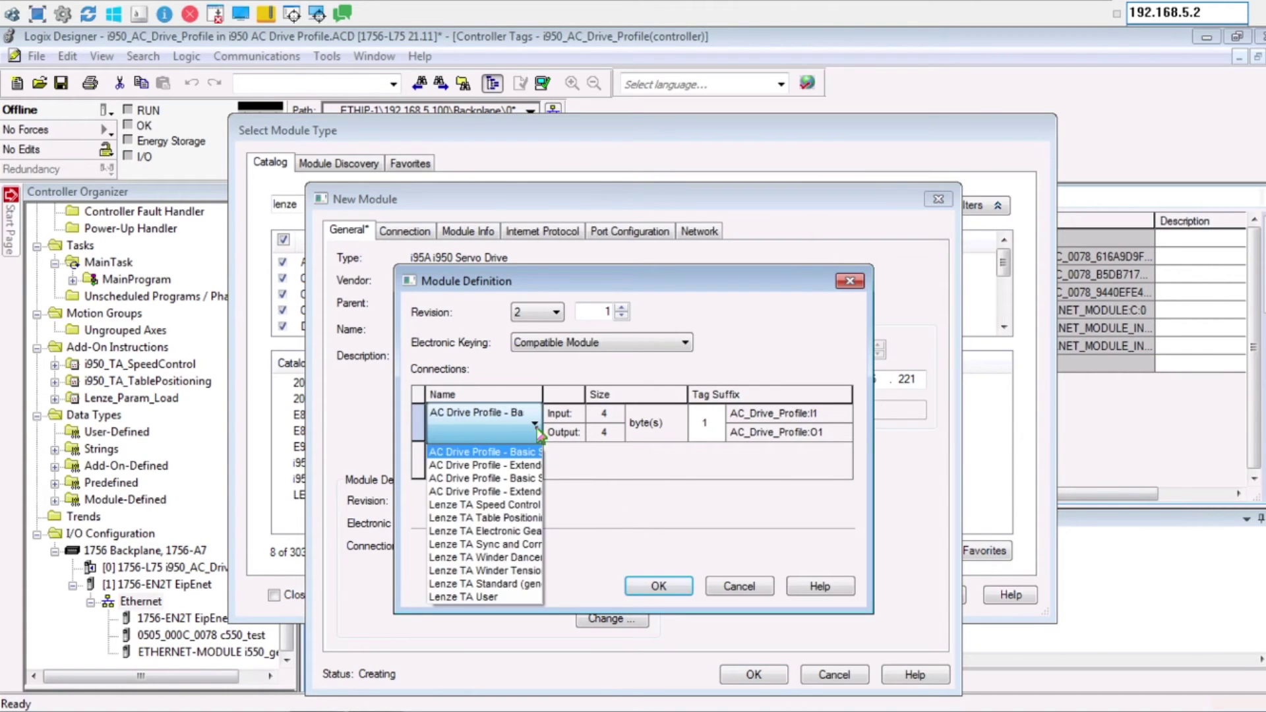
left_click(547, 396)
left_click_drag(540, 394, 586, 397)
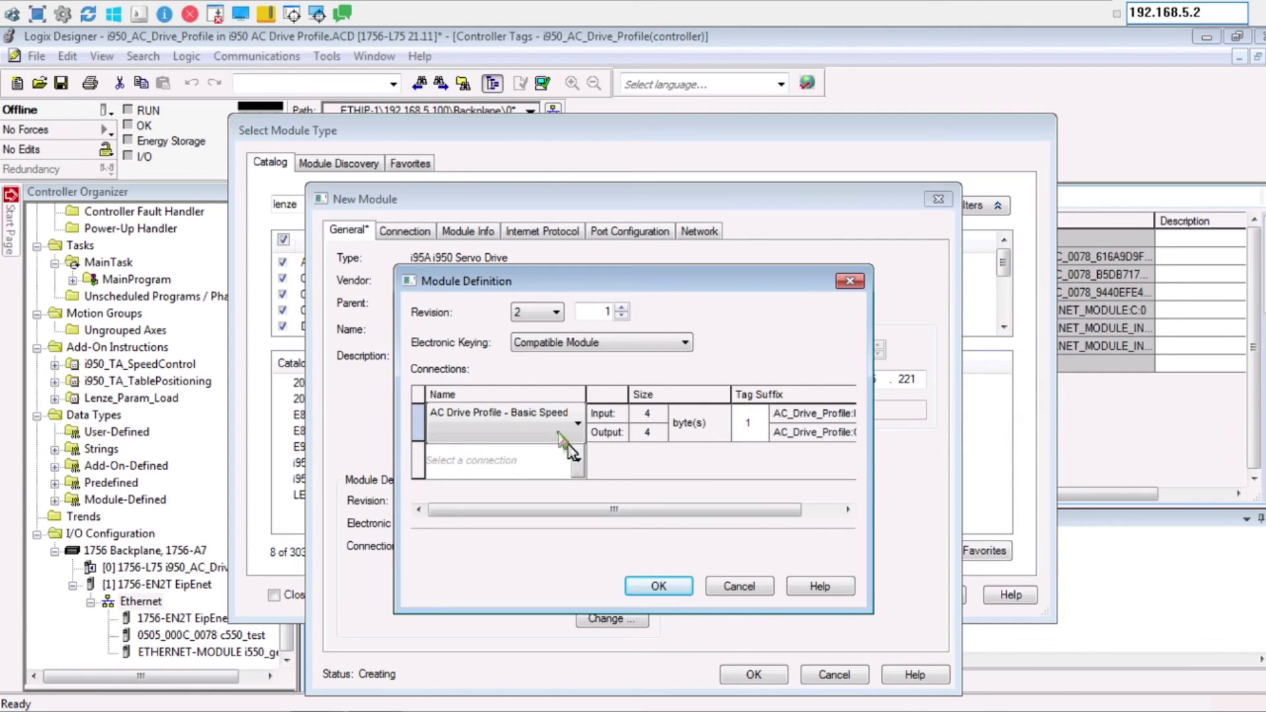
left_click(558, 435)
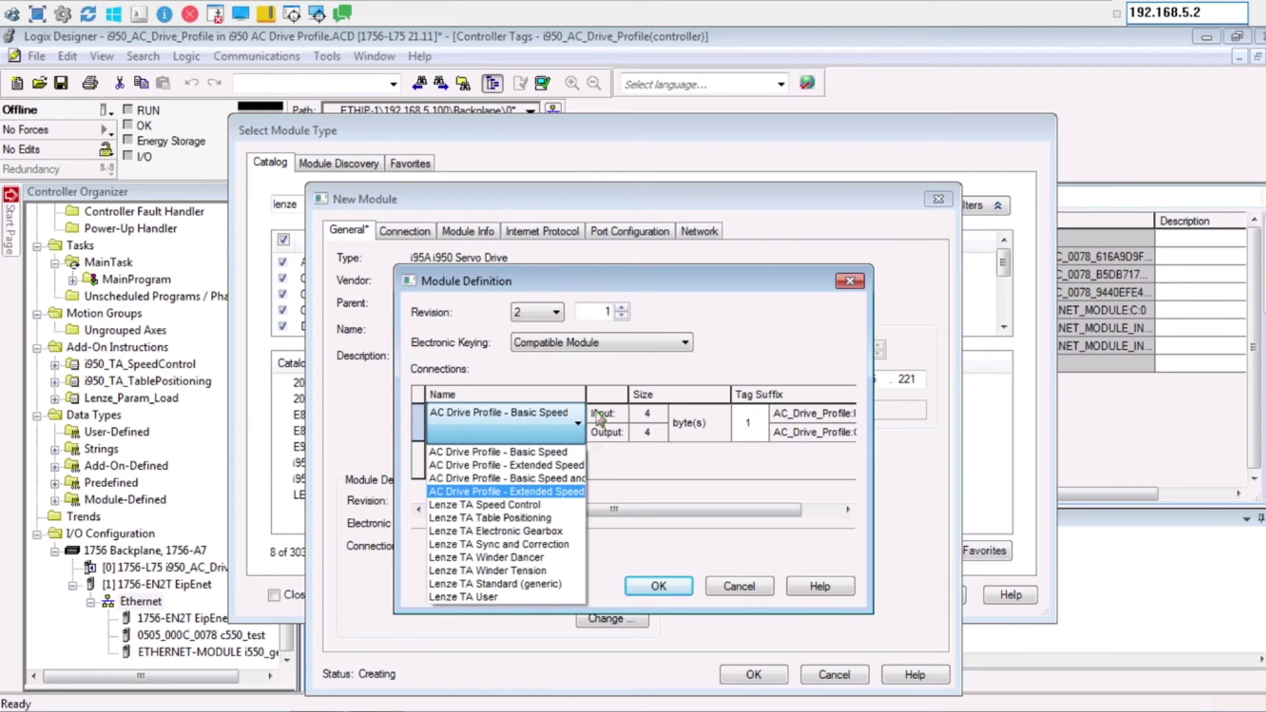
left_click(542, 465)
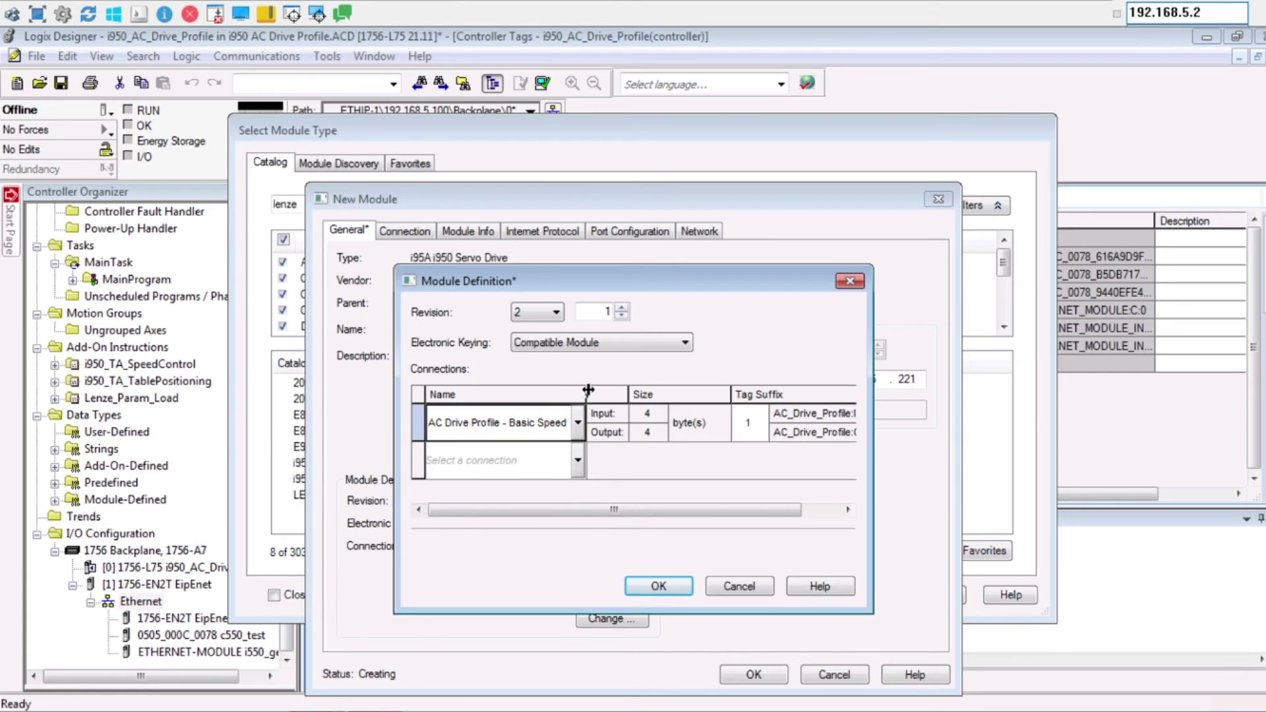
left_click_drag(597, 396, 643, 397)
Try Basic Speed and Torque and Extended Speed, then keep AC Drive Profile - Basic Speed and confirm.
left_click(632, 428)
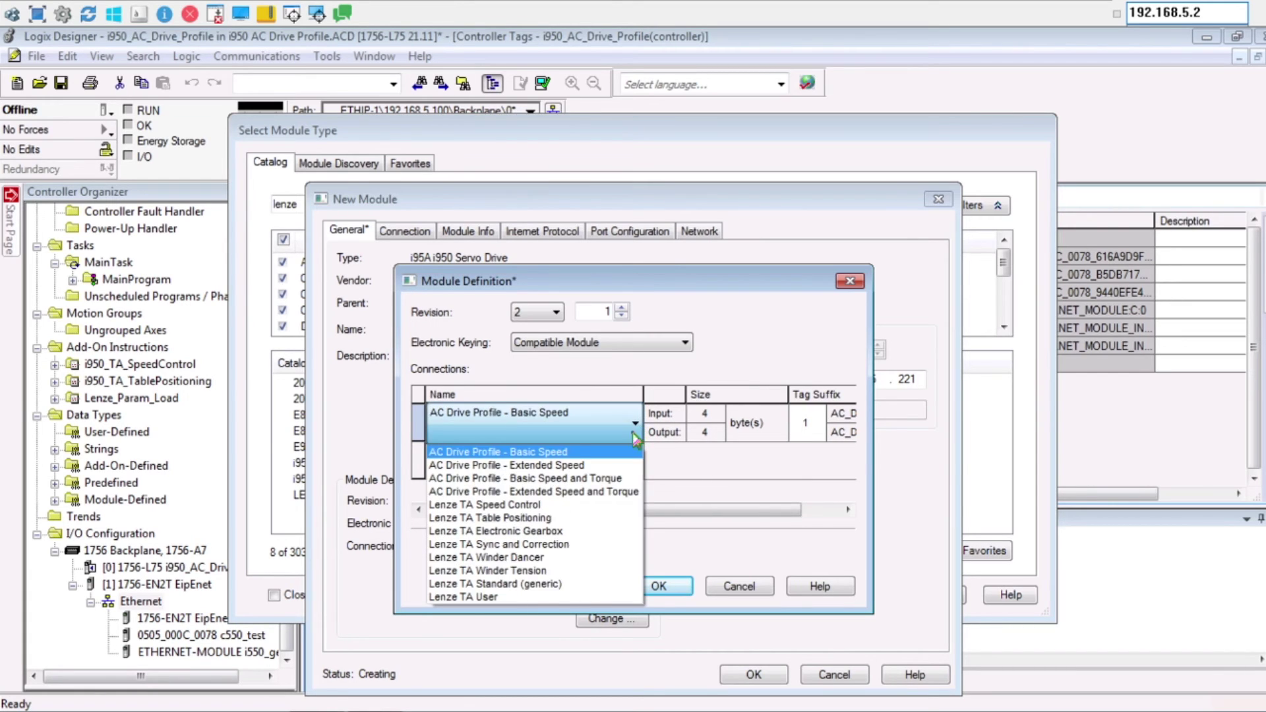
left_click(621, 479)
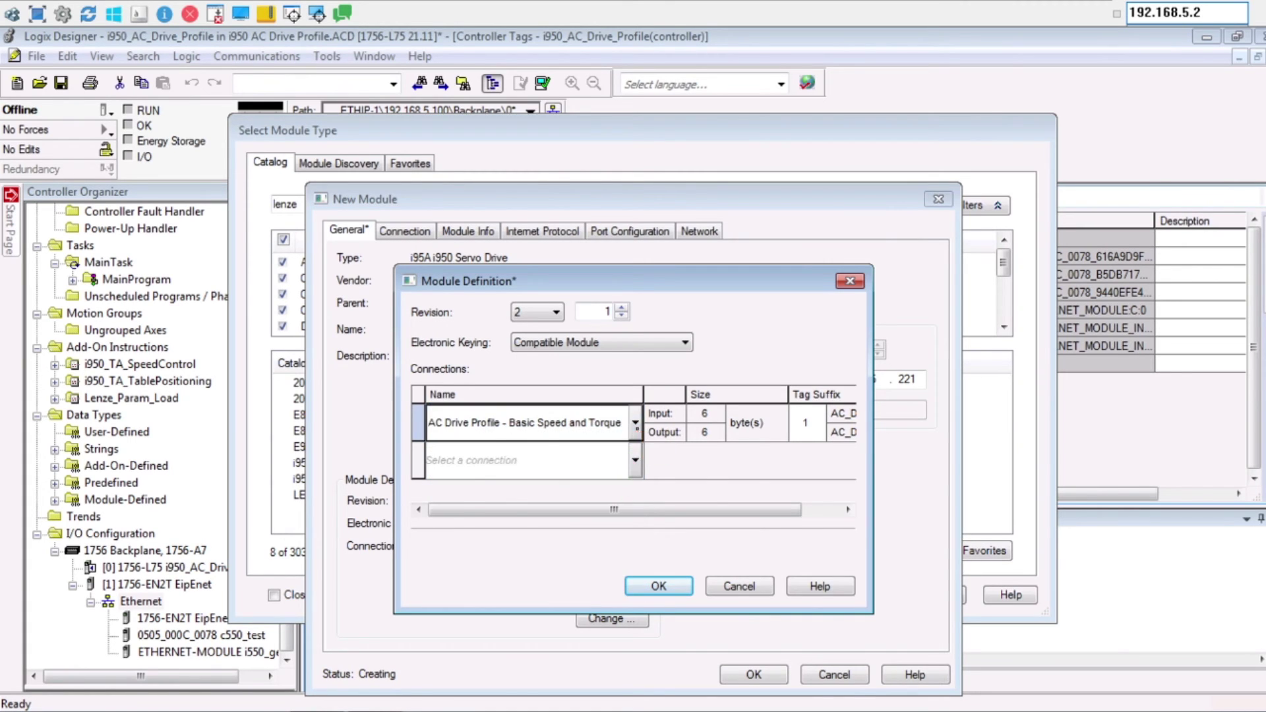
left_click(635, 423)
left_click(605, 464)
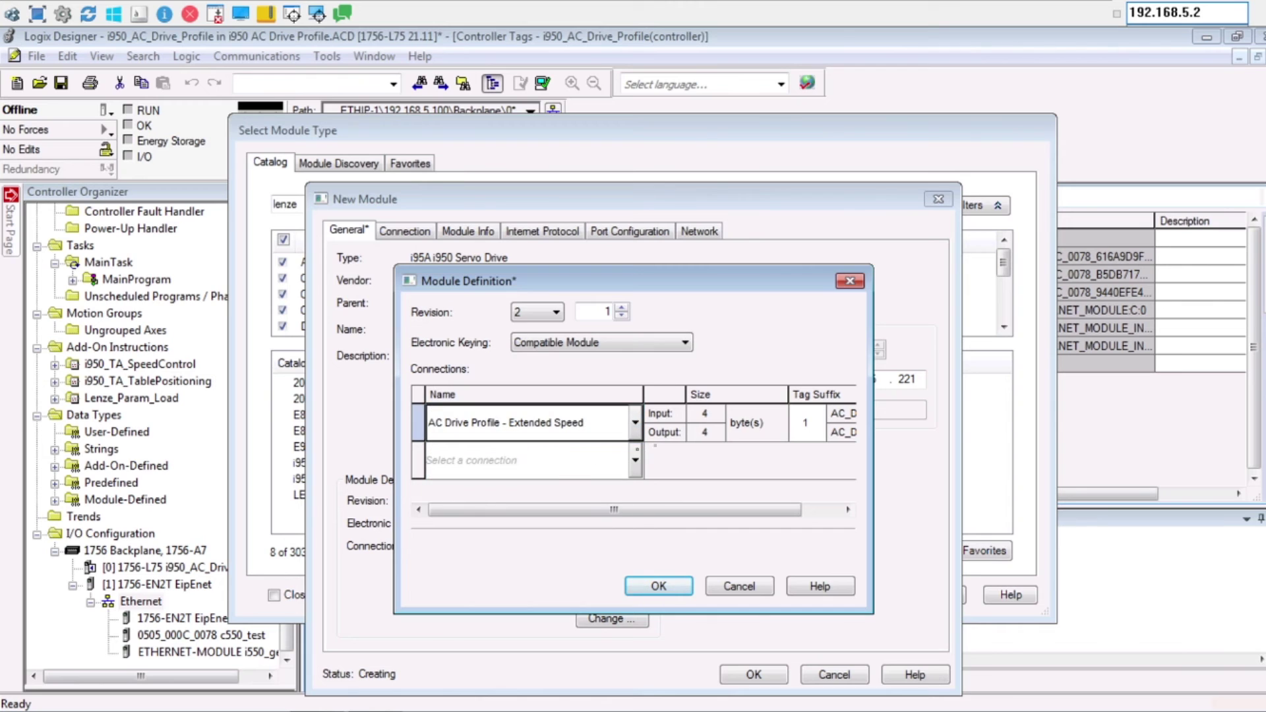
left_click(635, 422)
left_click(593, 461)
left_click(658, 587)
key("Return")
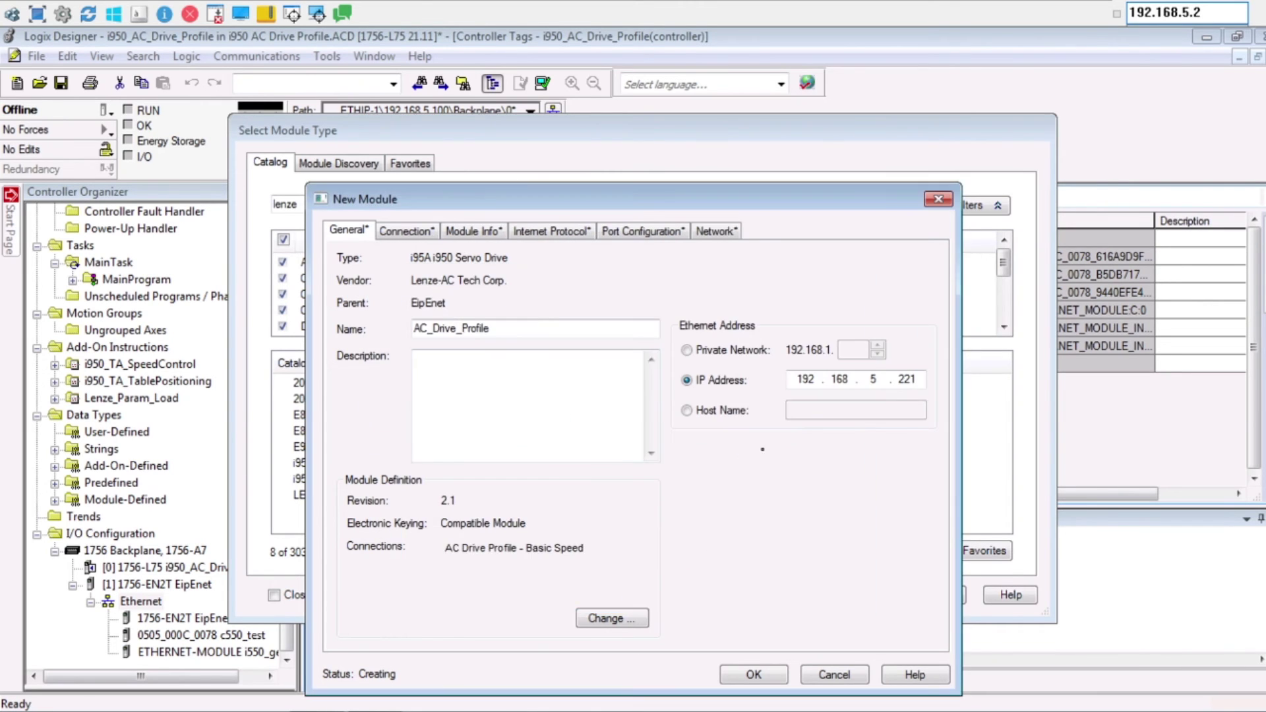
Review the connection RPI, add the AC_Drive_Profile module and close the module catalog.
left_click(412, 232)
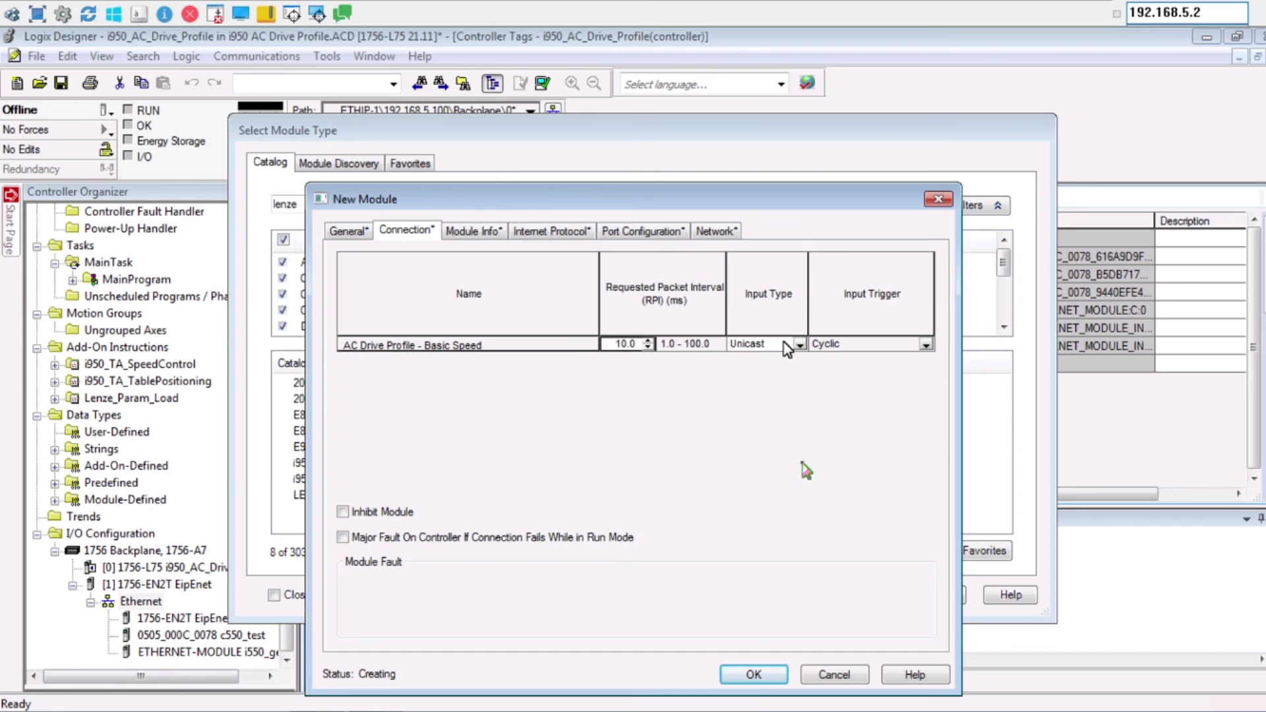
left_click(758, 675)
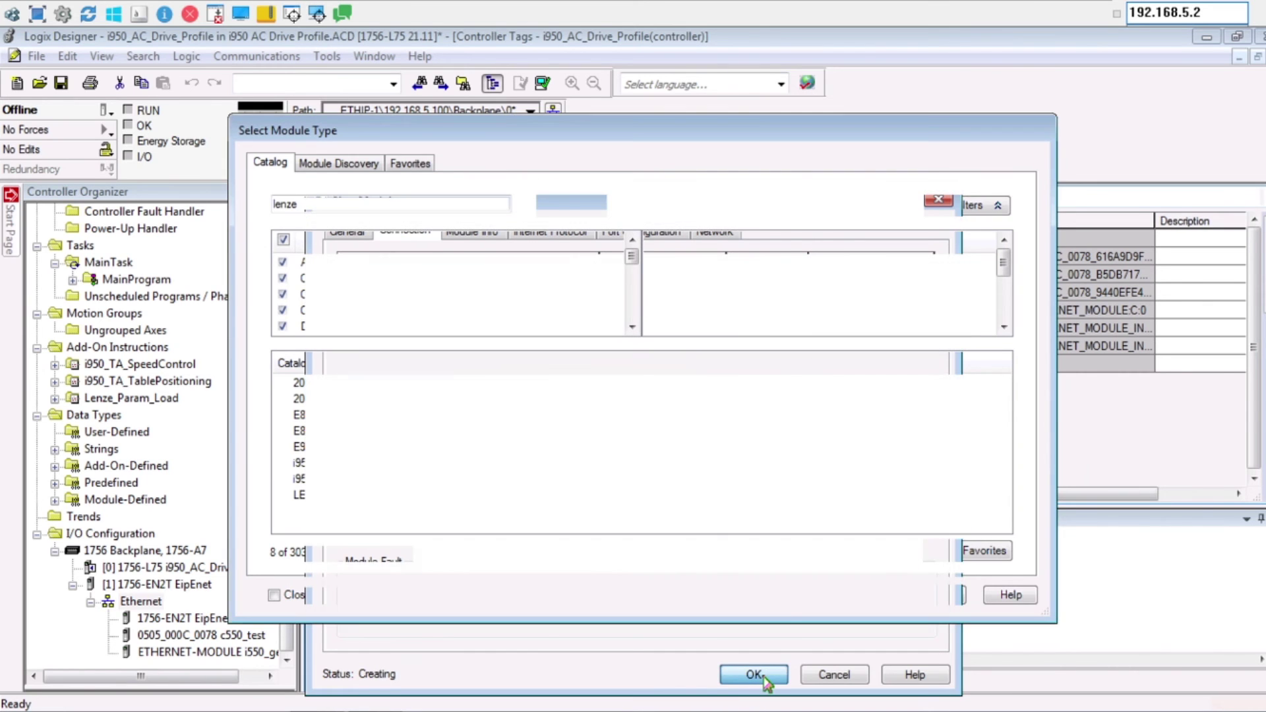
left_click(938, 595)
left_click(106, 110)
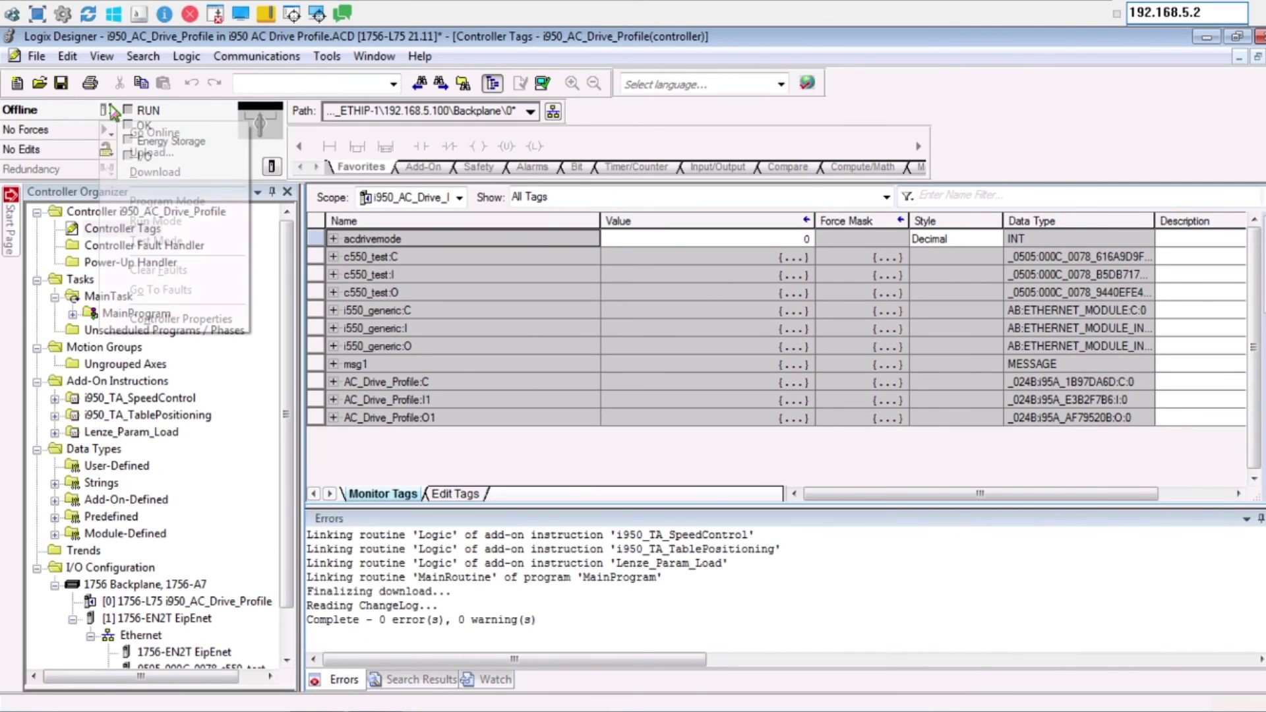
Go online, download the project to the controller and return it to Remote Run.
left_click(168, 138)
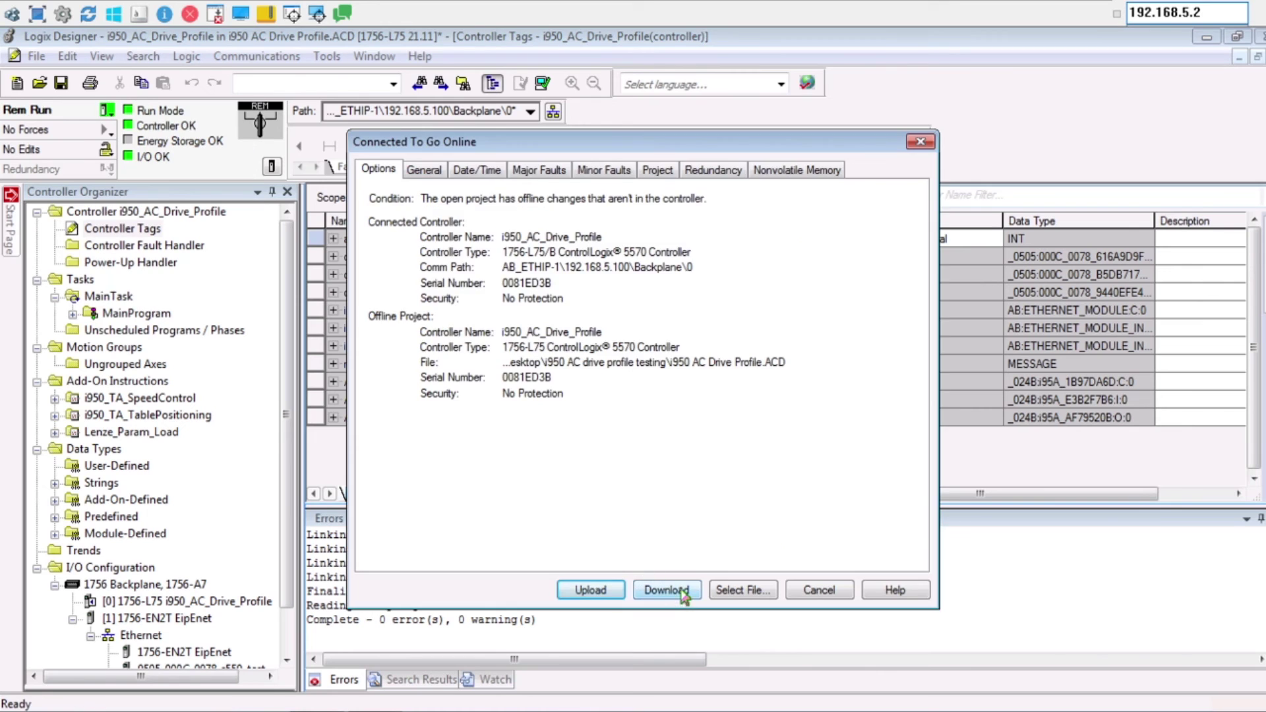
left_click(665, 590)
key("Return")
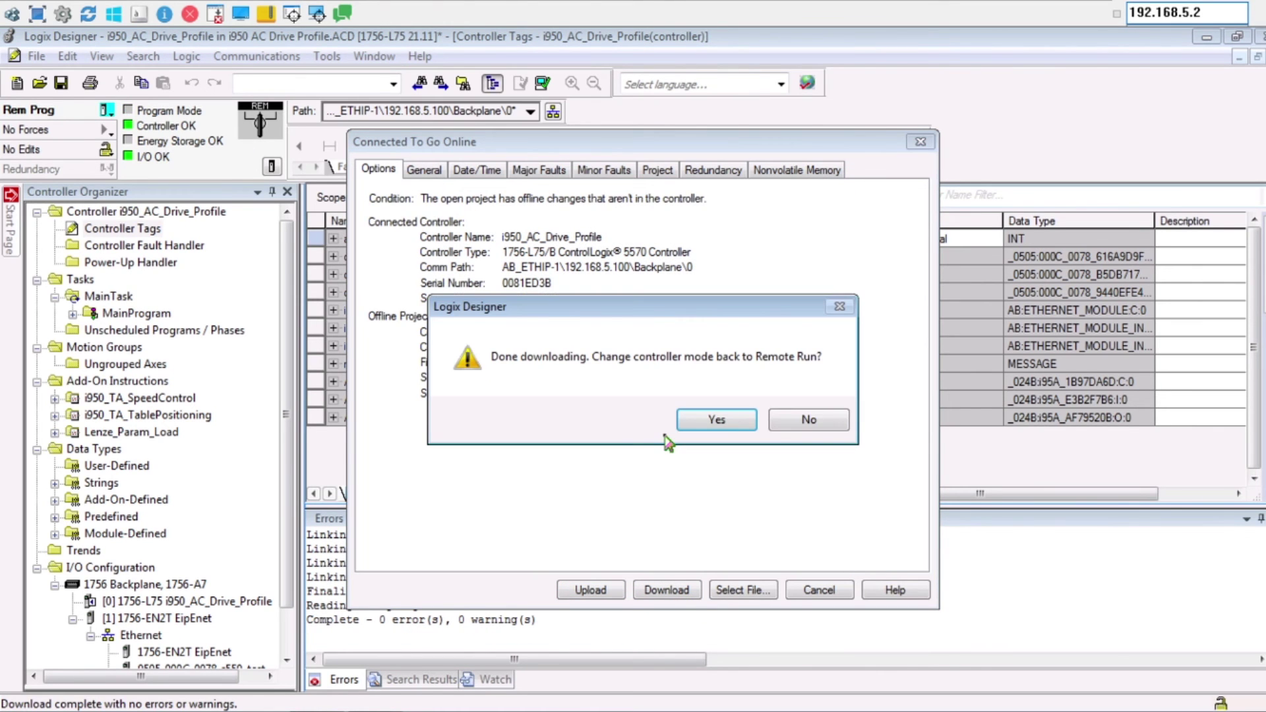
left_click(700, 424)
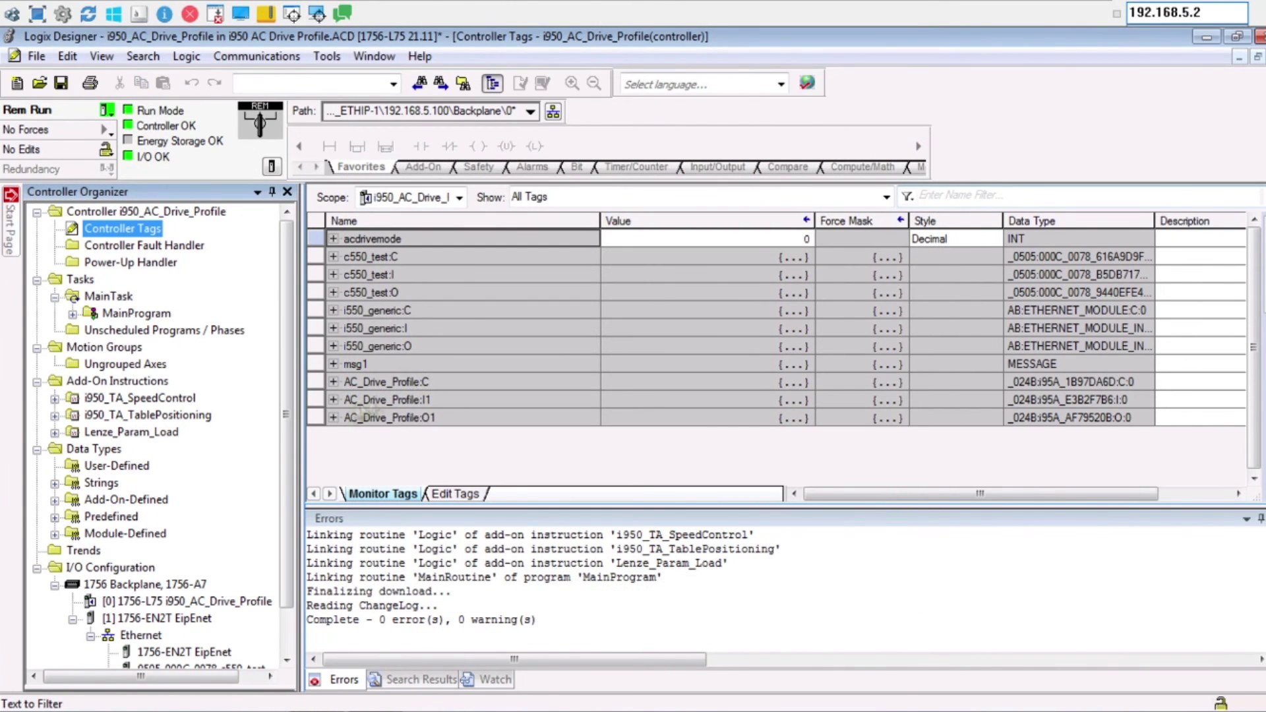
Set AC_Drive_Profile:O1.Speed_Reference to 200 in Monitor Tags.
left_click(333, 418)
scroll(659, 363, "down", 6)
left_click(757, 472)
type("200")
key("Return")
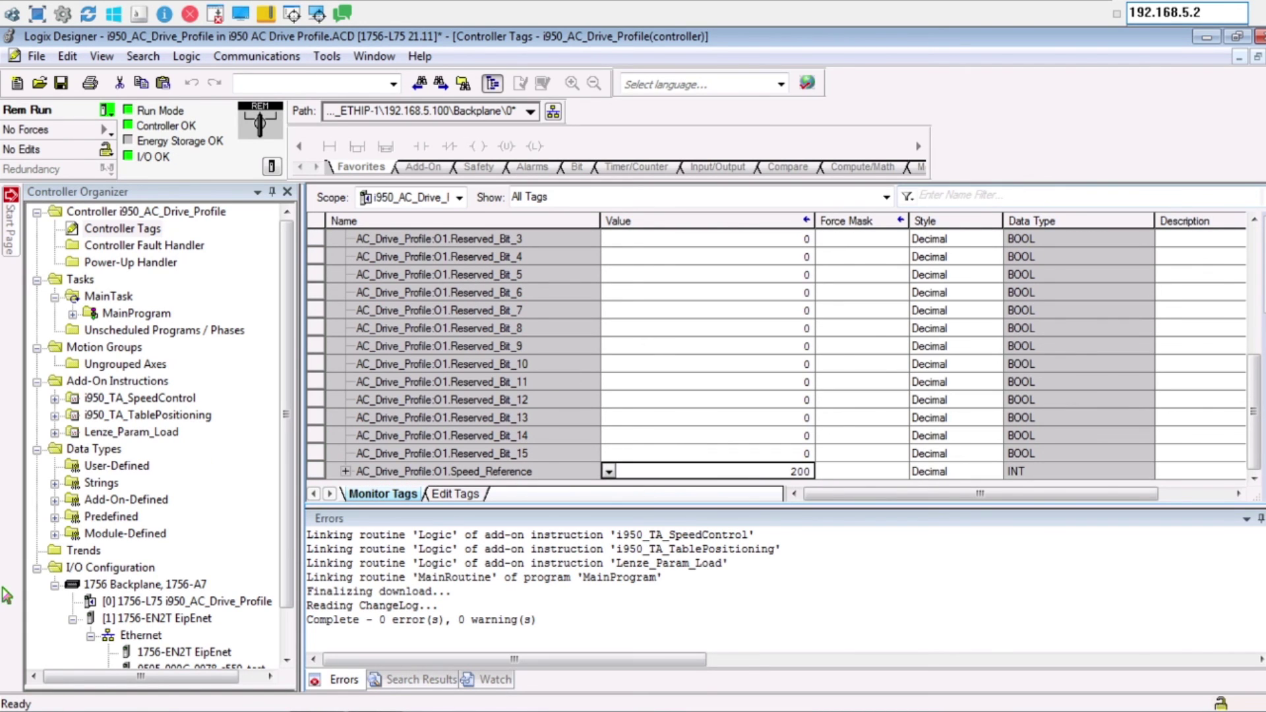